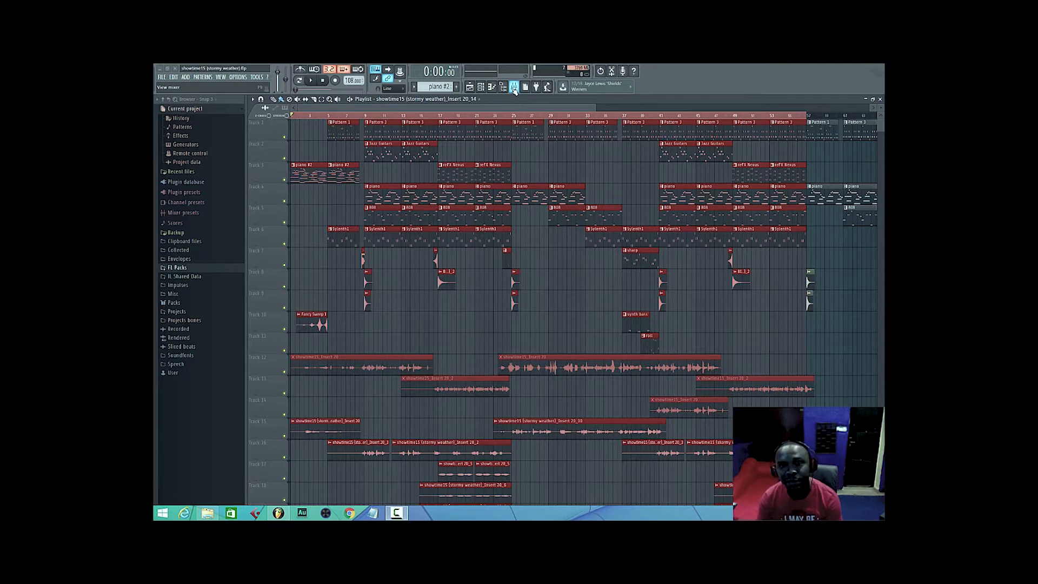
Look over the mixer and all the playlist tracks to review the song's arrangement.
left_click(515, 88)
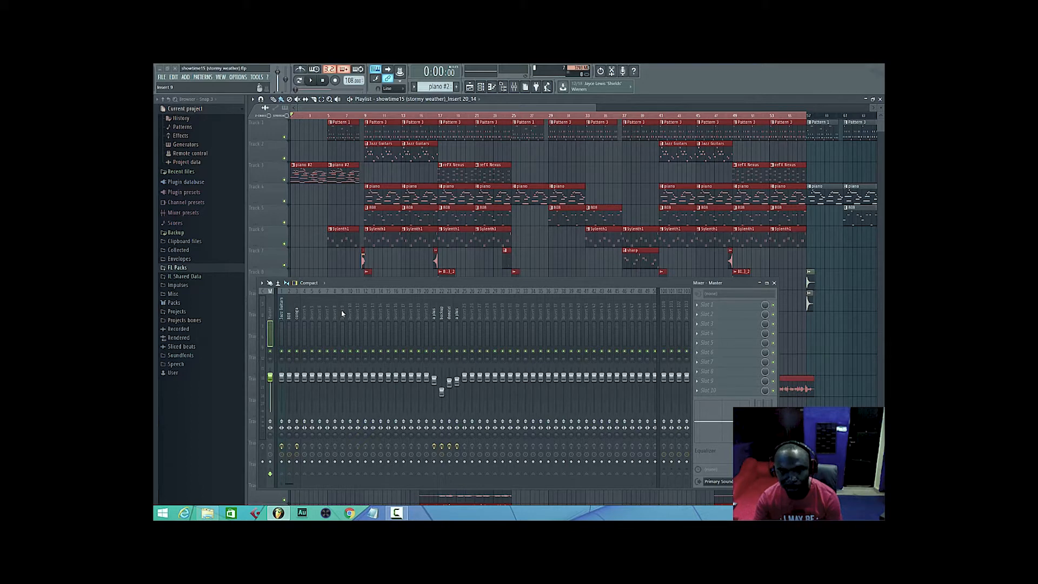
left_click(471, 87)
left_click(471, 87)
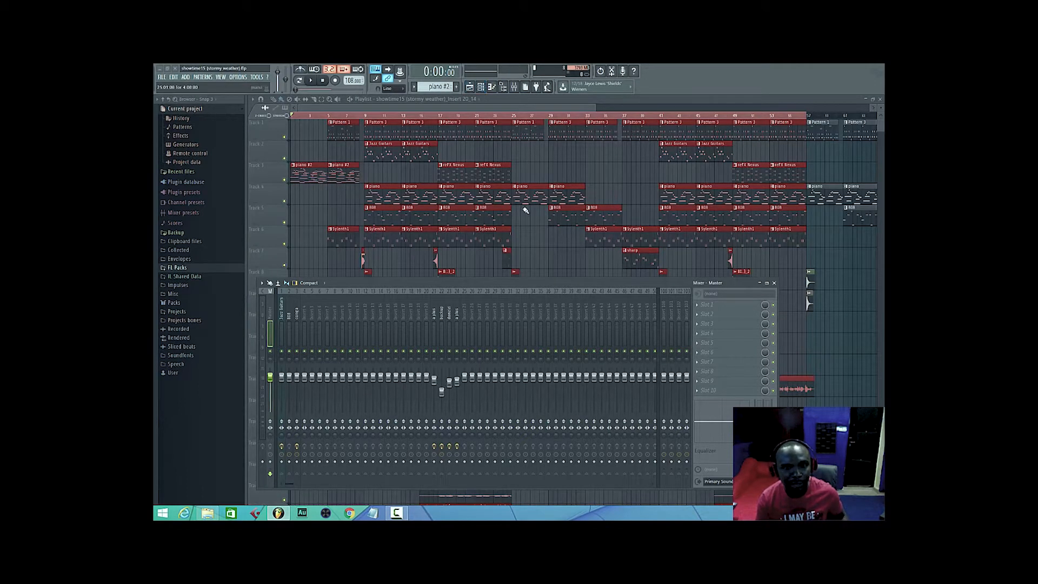
left_click(515, 89)
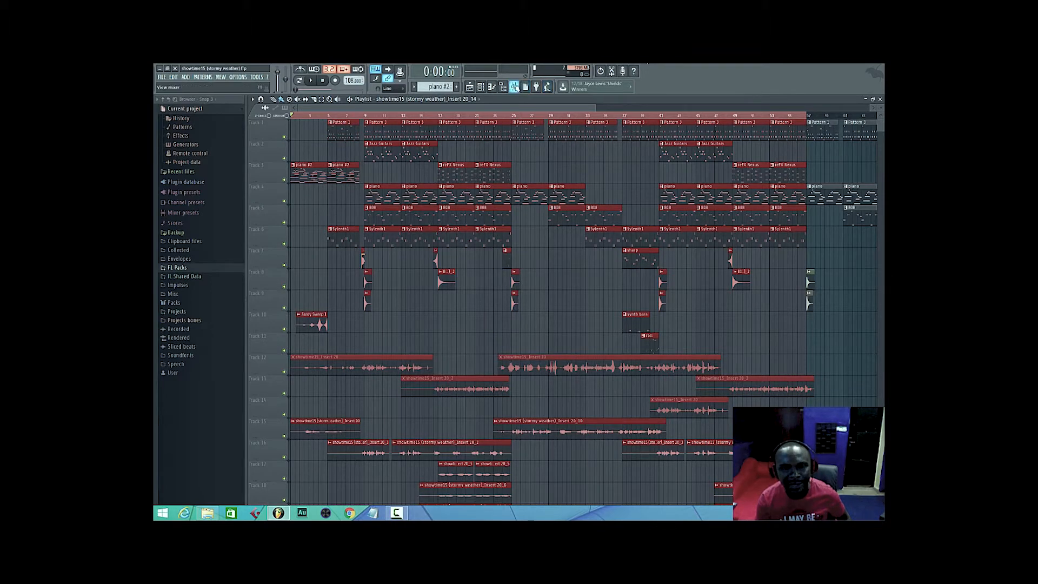
scroll(539, 314, "down", 8)
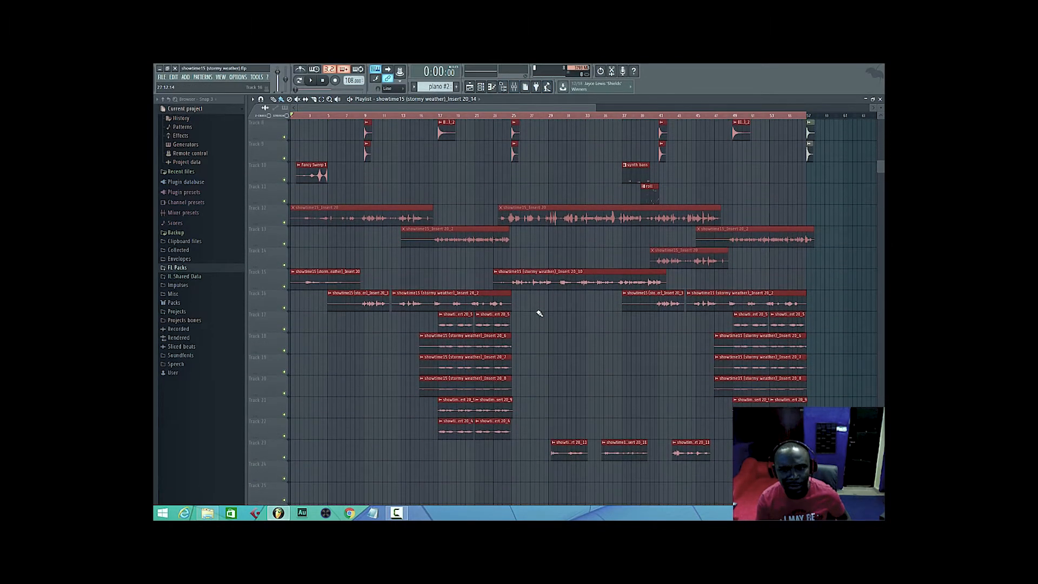
scroll(539, 314, "up", 7)
scroll(539, 313, "up", 2)
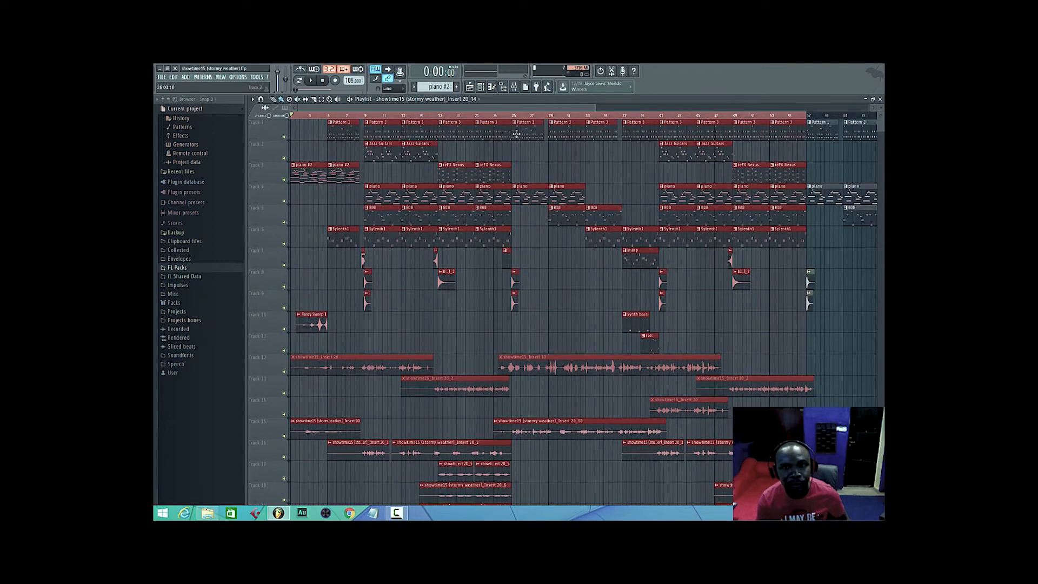
Inspect the vocal insert's effects and several empty inserts in the mixer, finishing with the Master track selected.
left_click(514, 89)
left_click(435, 314)
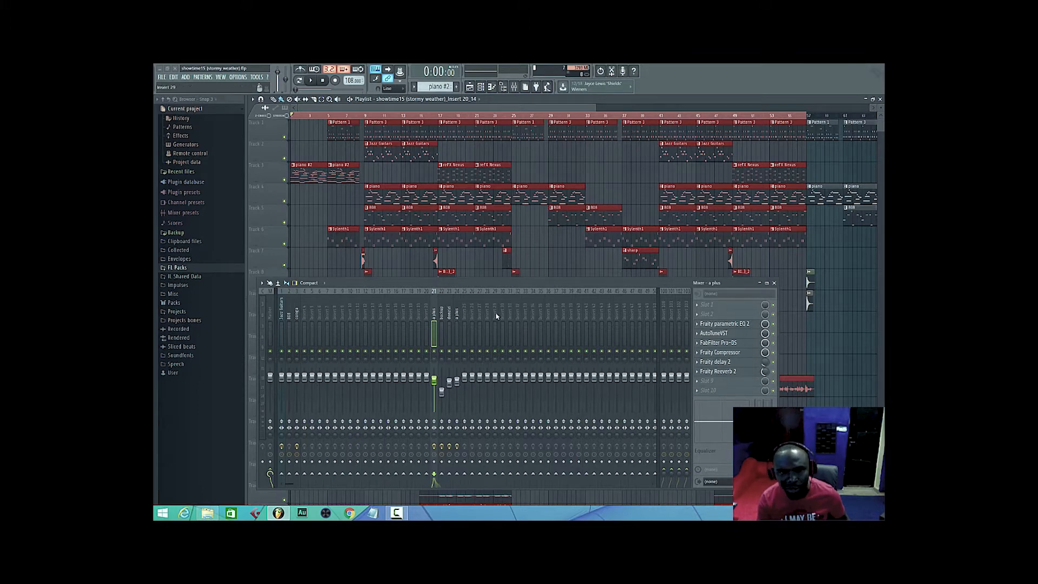
left_click(303, 309)
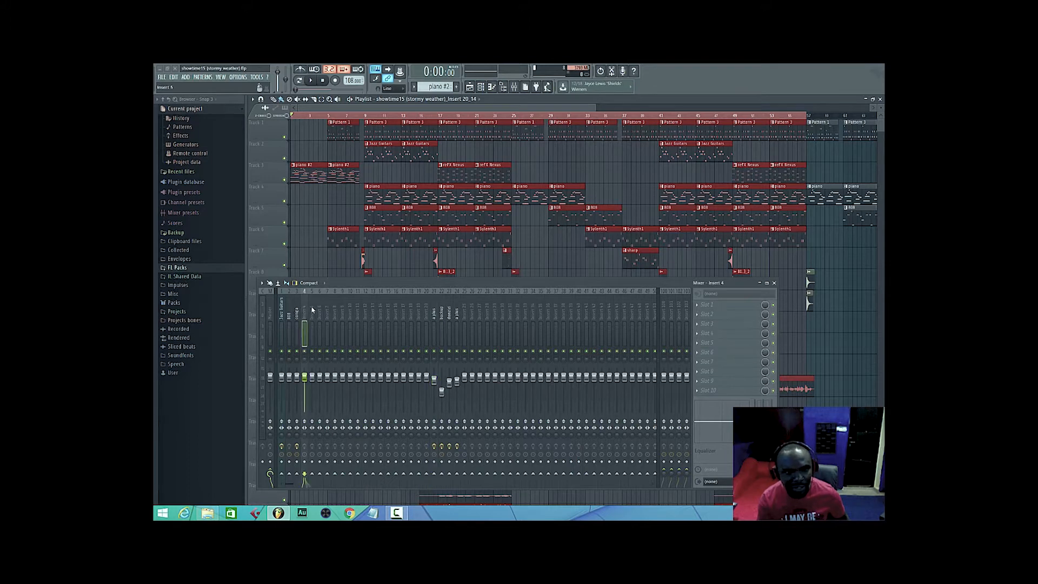
left_click(335, 310)
left_click(350, 310)
left_click(365, 310)
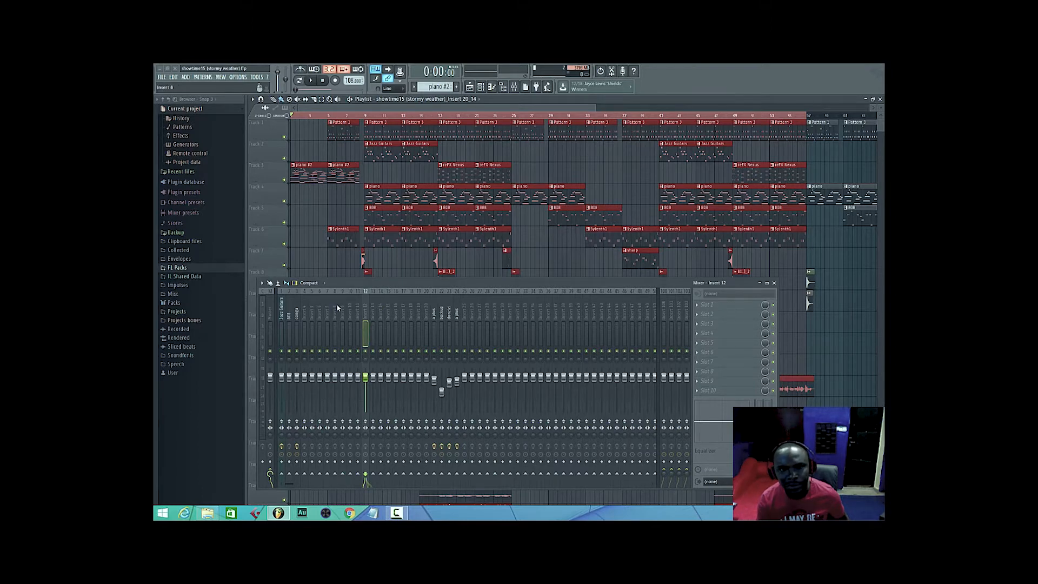
left_click(272, 306)
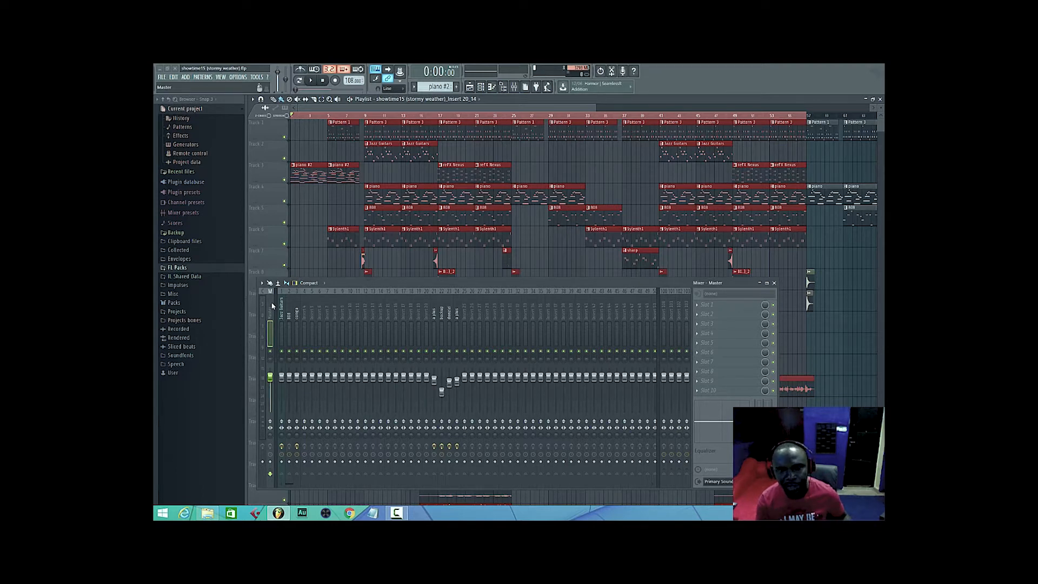
Play the song from the start to hear the unmastered mix, hiding the mixer to view the playlist before stopping playback.
key("space")
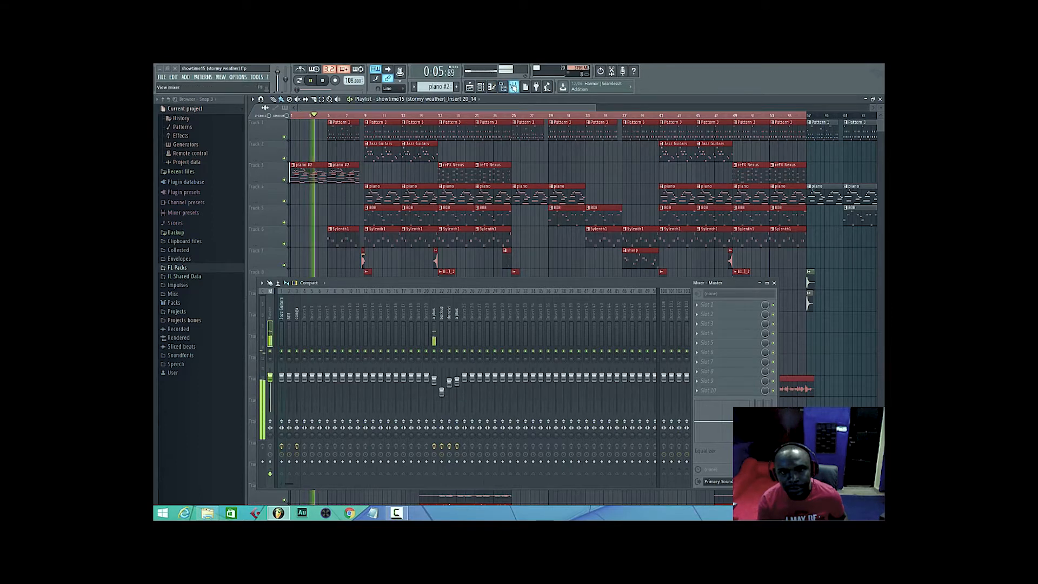
left_click(514, 88)
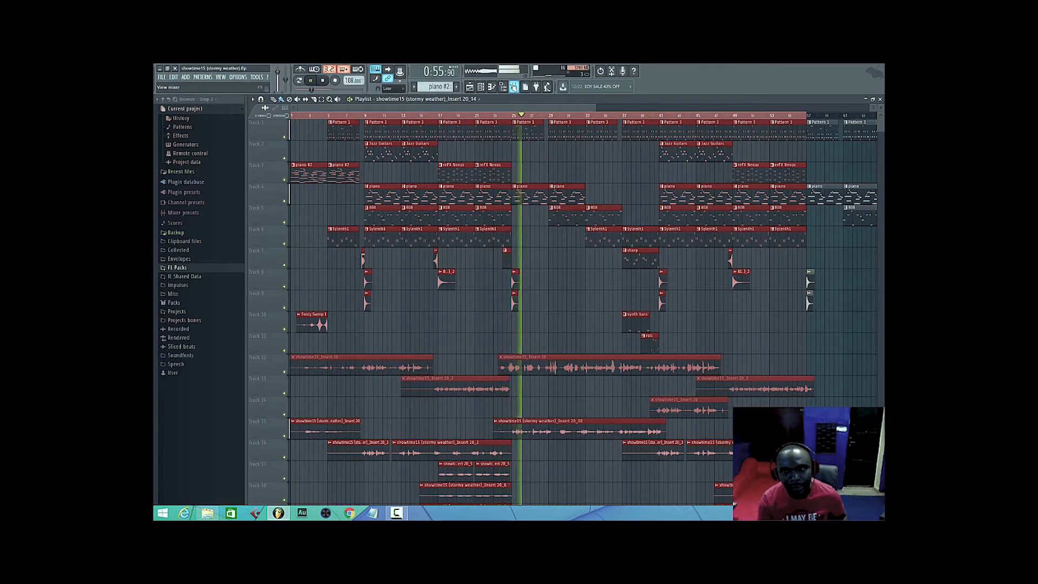
key("space")
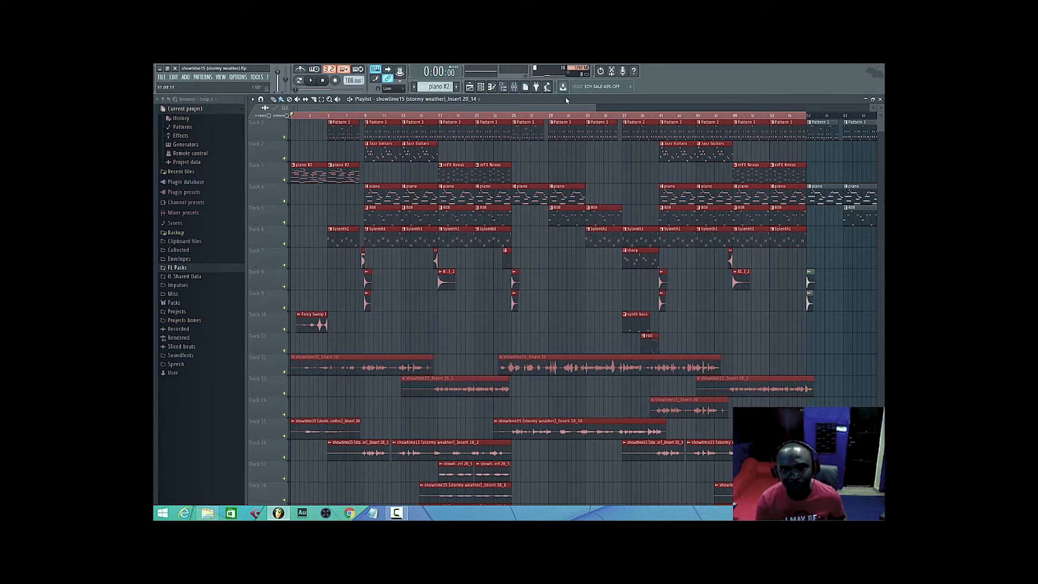
Load Soundgoodizer into slot 3 of the Master track, replacing the wrongly chosen Transient Processor.
left_click(515, 87)
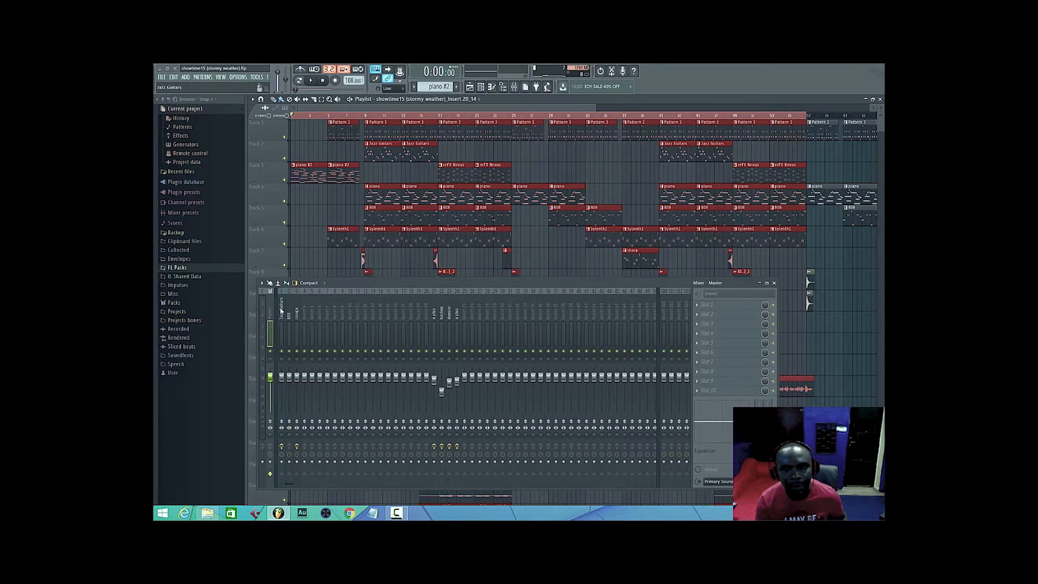
left_click(698, 325)
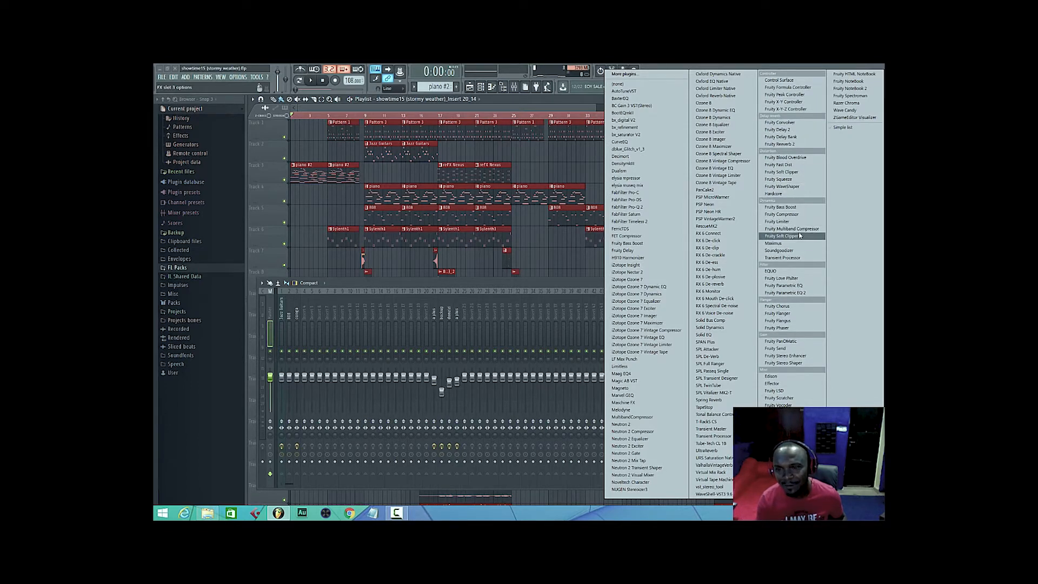
left_click(787, 258)
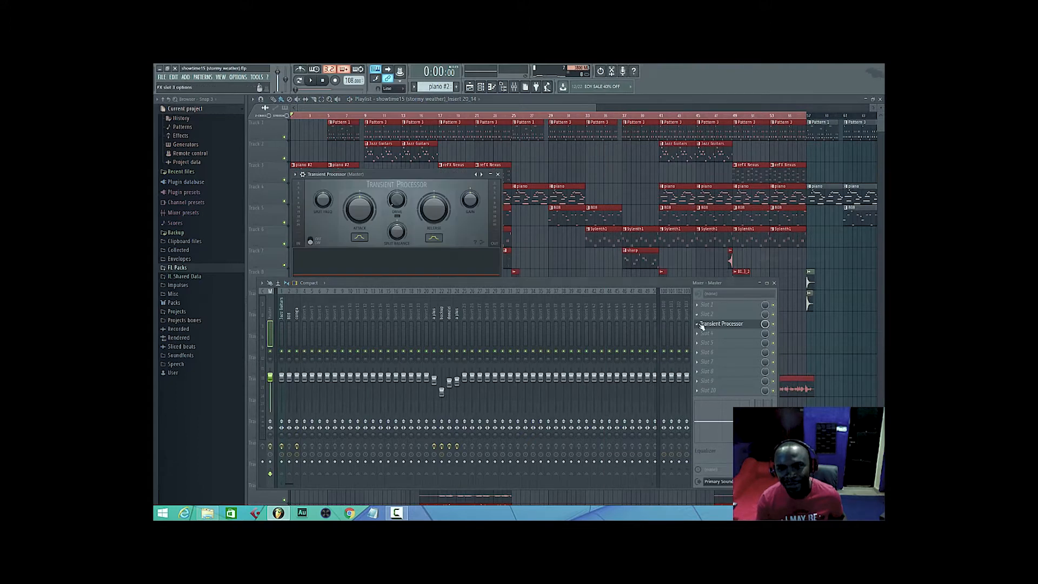
left_click(701, 325)
left_click(719, 334)
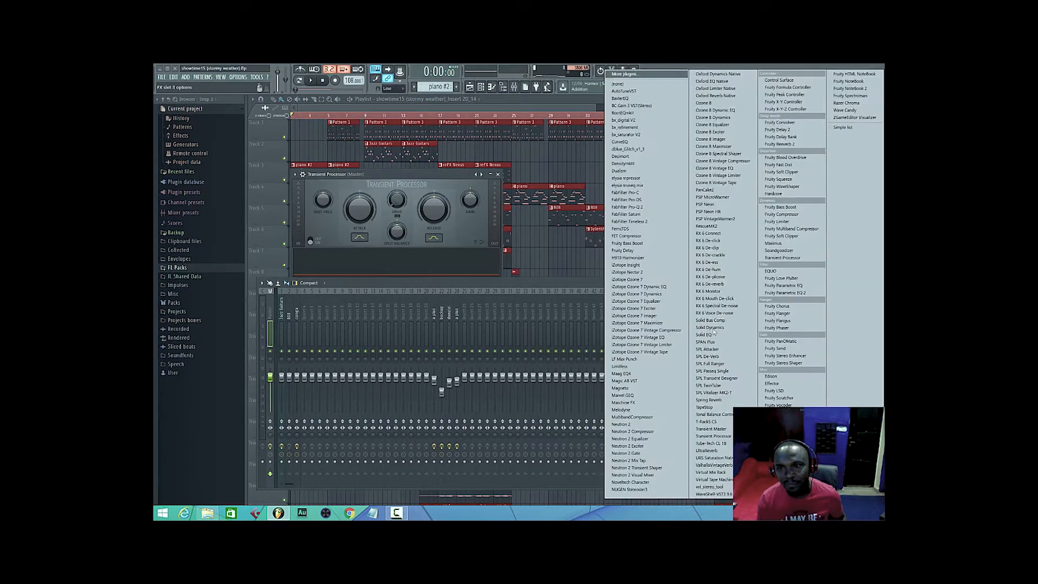
left_click(779, 251)
Move the Soundgoodizer window above the mixer and lower its amount while playing the song from the start.
left_click_drag(335, 177, 584, 115)
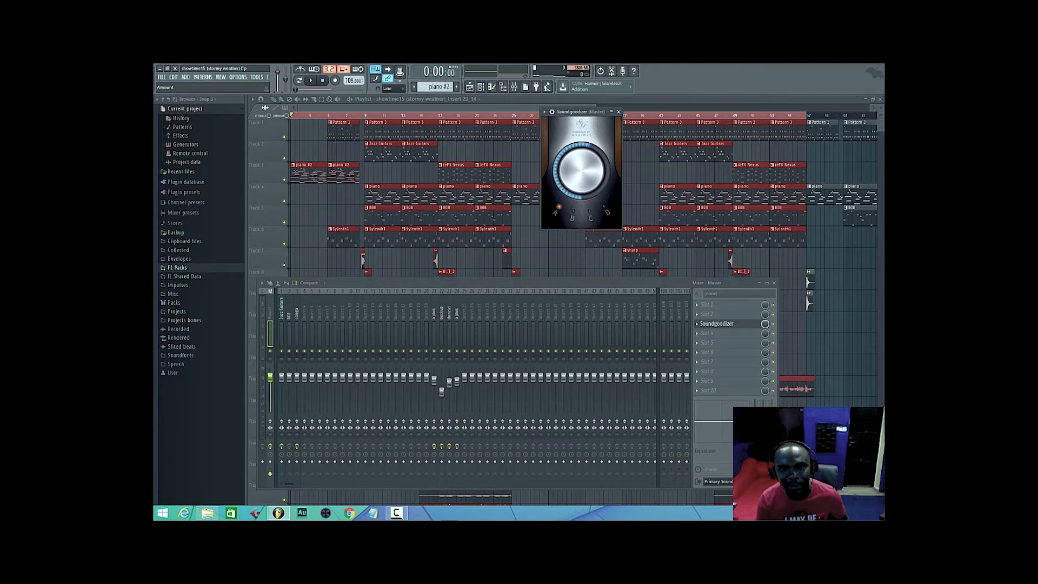
key("space")
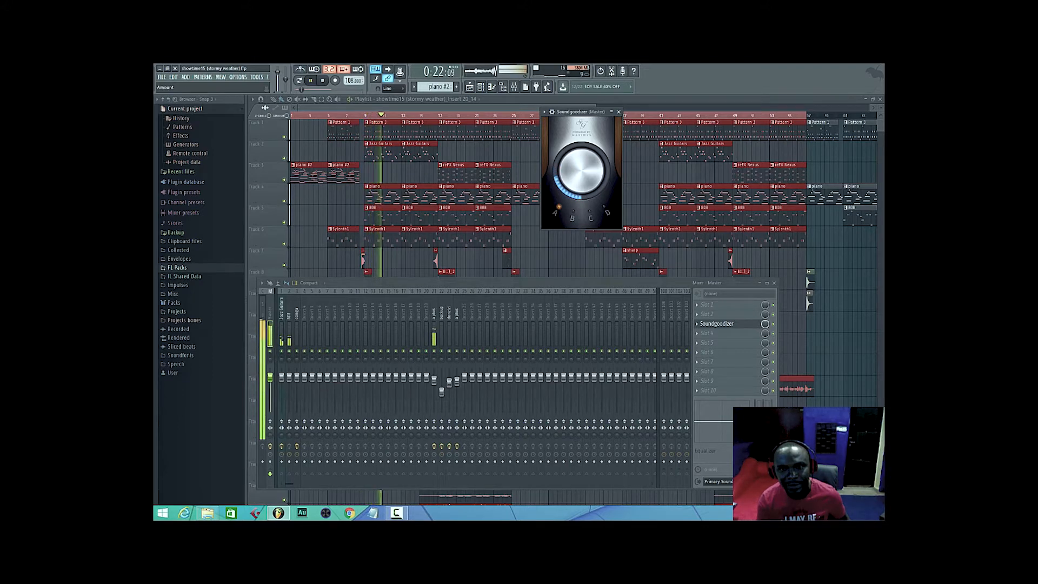
key("space")
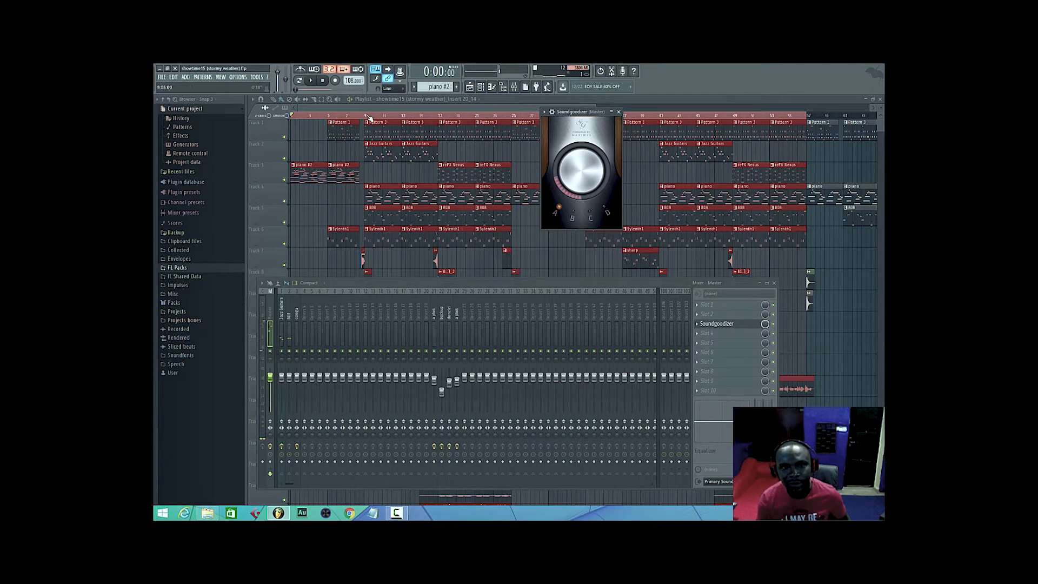
Listen to the section from bar 17 with Soundgoodizer applied, and return the playhead to bar 9.
left_click(368, 116)
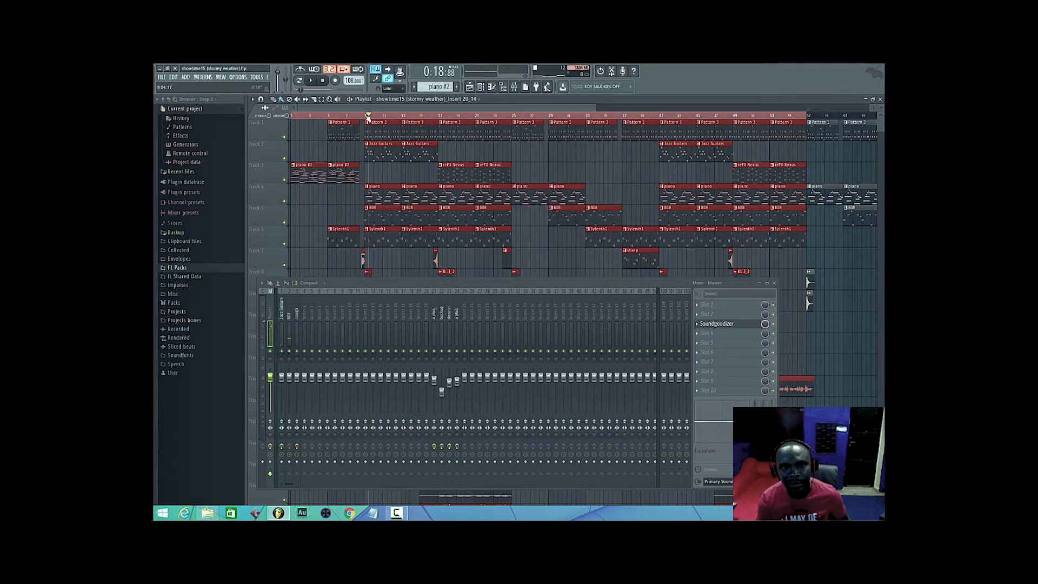
left_click(443, 116)
key("space")
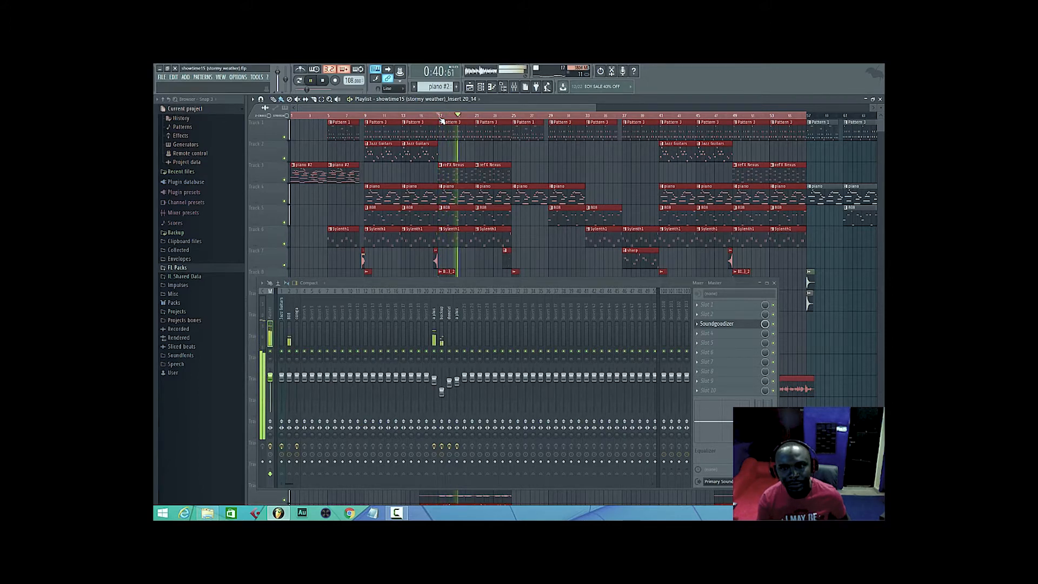
key("space")
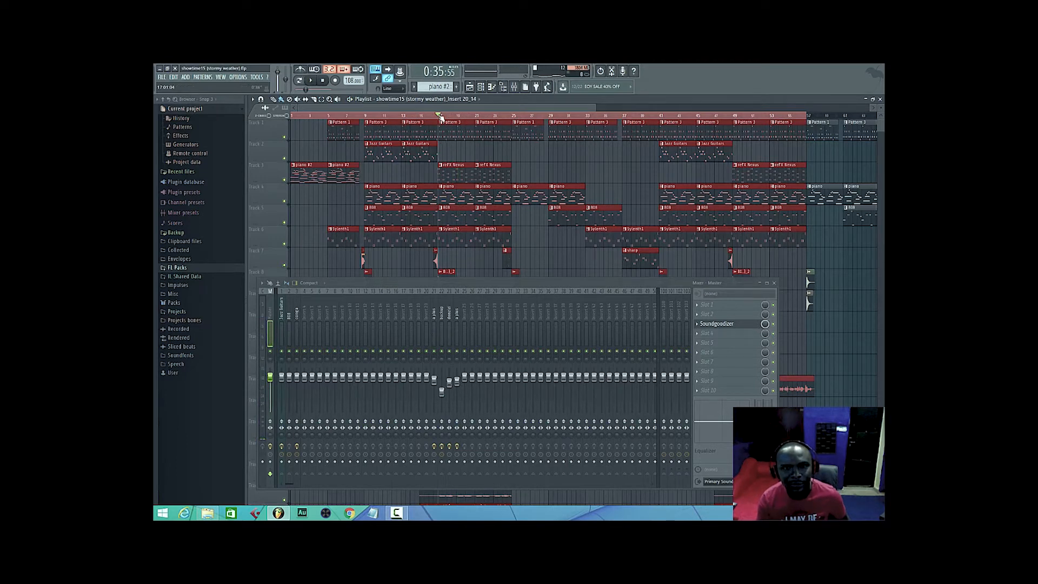
left_click_drag(437, 117, 356, 122)
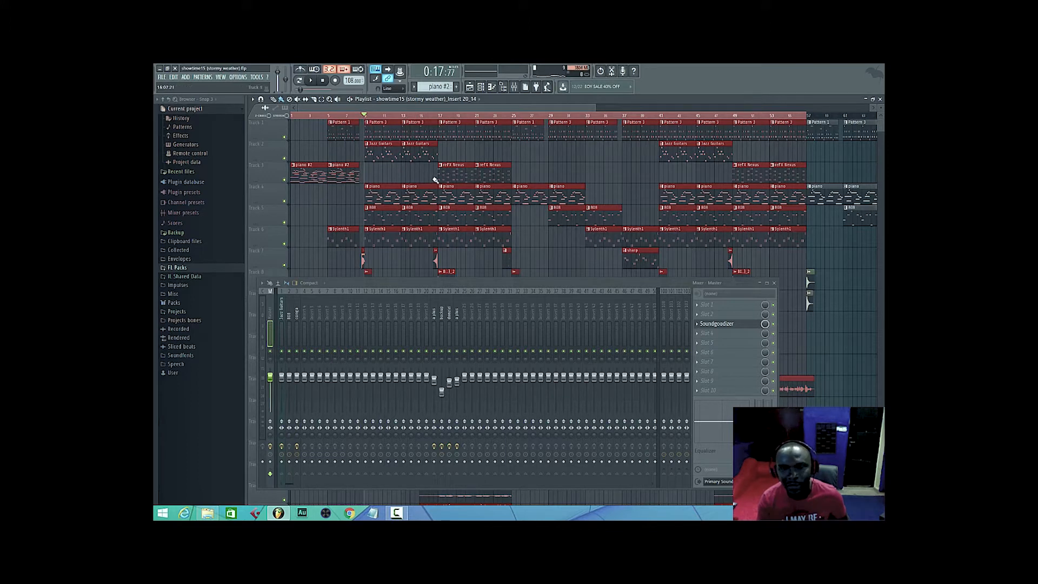
Load Tonal Balance Control into slot 9 of the Master track and arrange its window above the mixer.
left_click(711, 326)
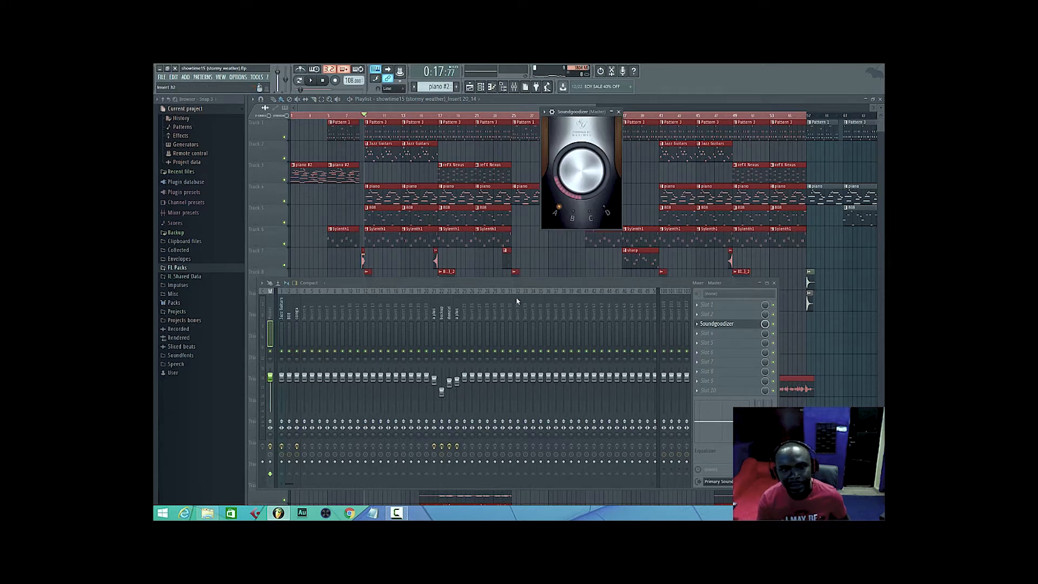
left_click(700, 382)
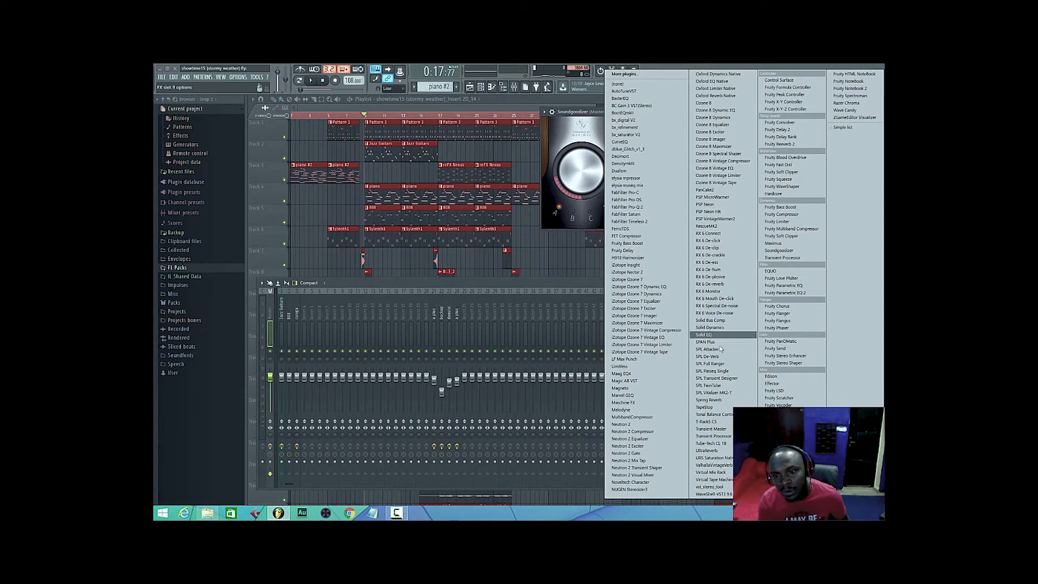
left_click(714, 414)
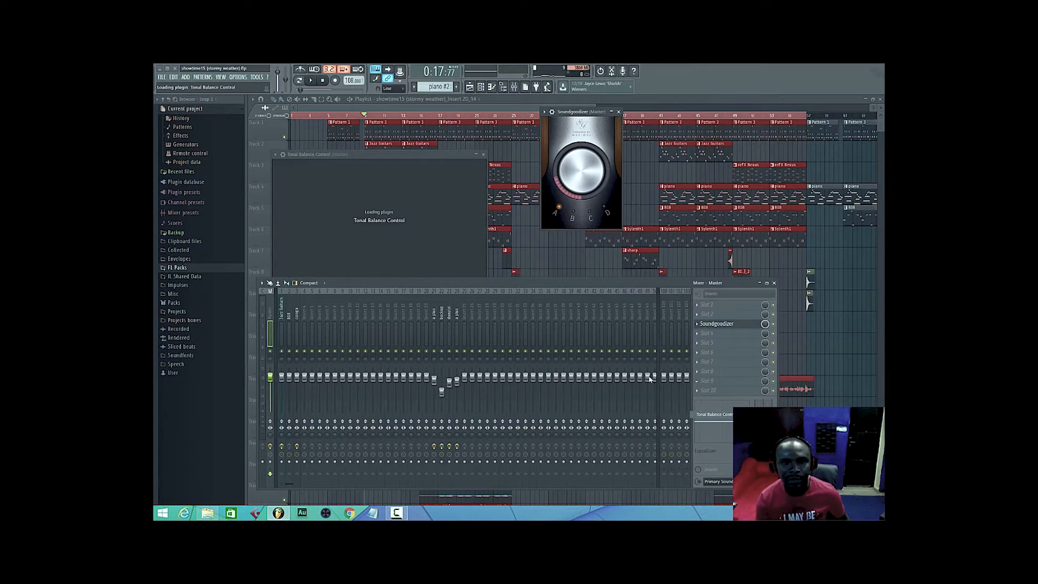
left_click_drag(445, 156, 570, 102)
left_click_drag(529, 286, 529, 294)
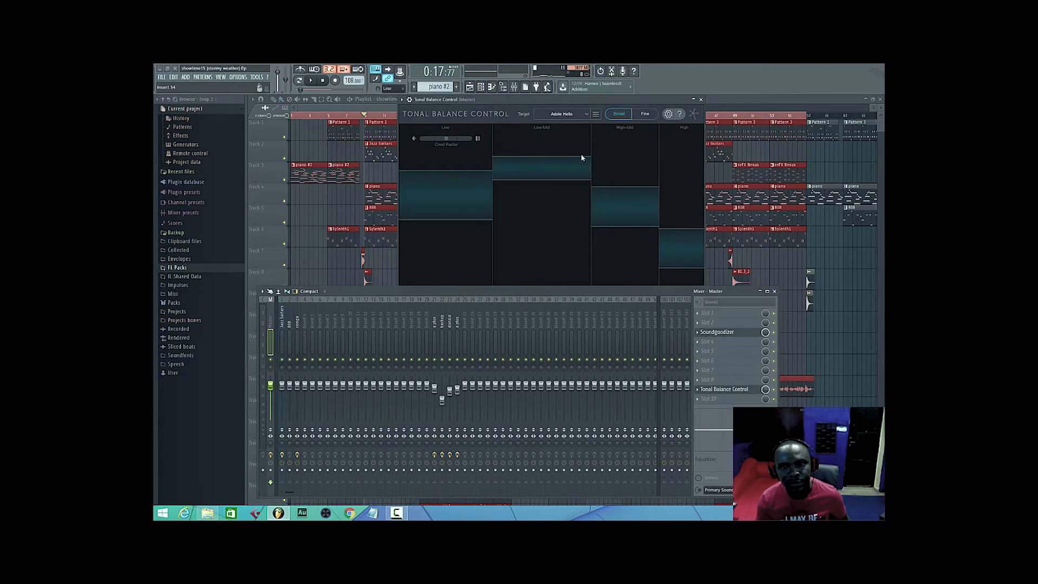
Set the Tonal Balance Control target to Modern and review the other available target curves.
left_click(586, 116)
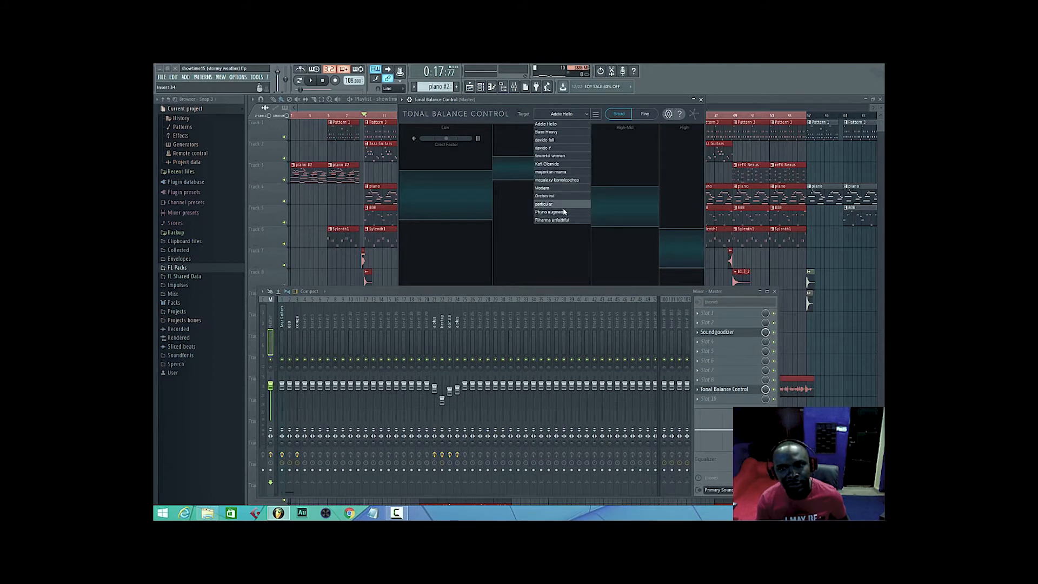
left_click(557, 188)
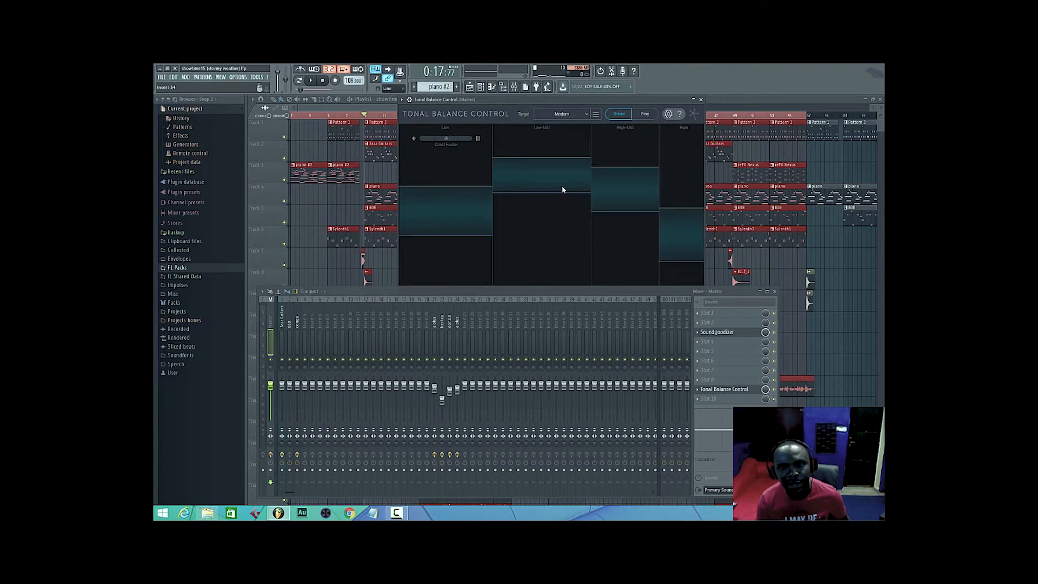
left_click(586, 114)
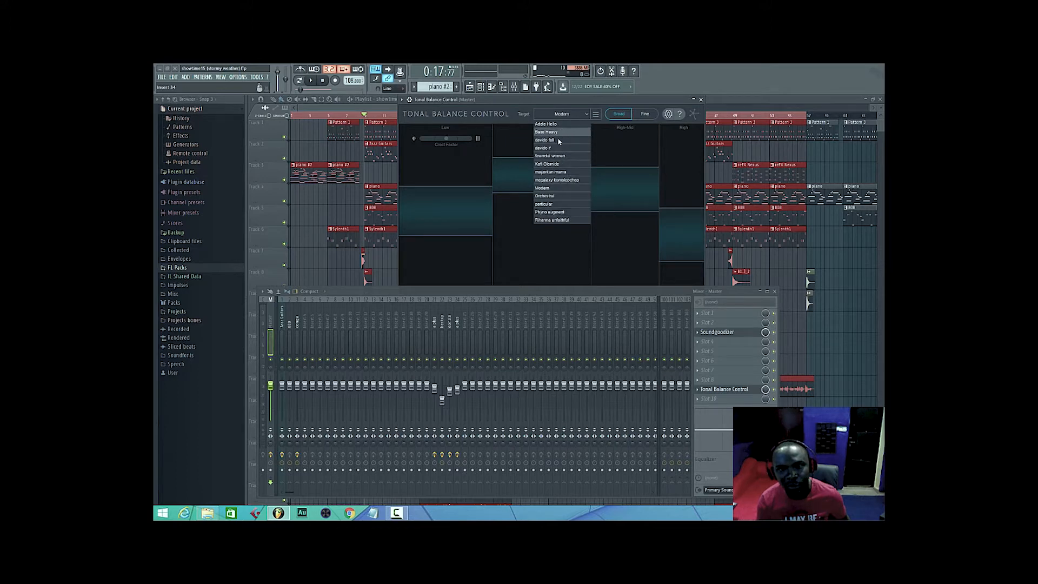
left_click(514, 142)
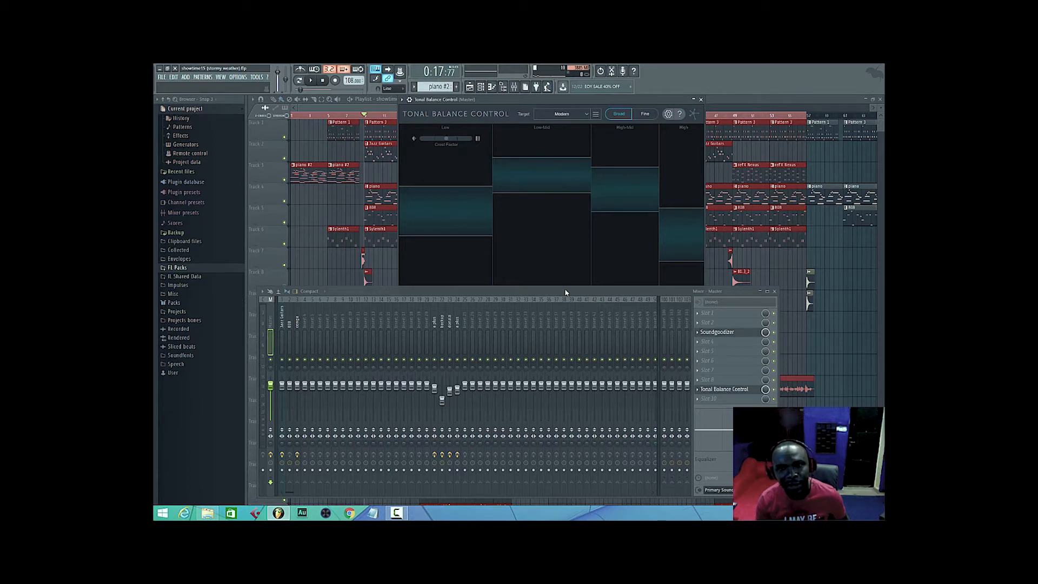
Hide the mixer, reposition the Tonal Balance Control window over the playlist, and examine its custom target curve options.
key("F9")
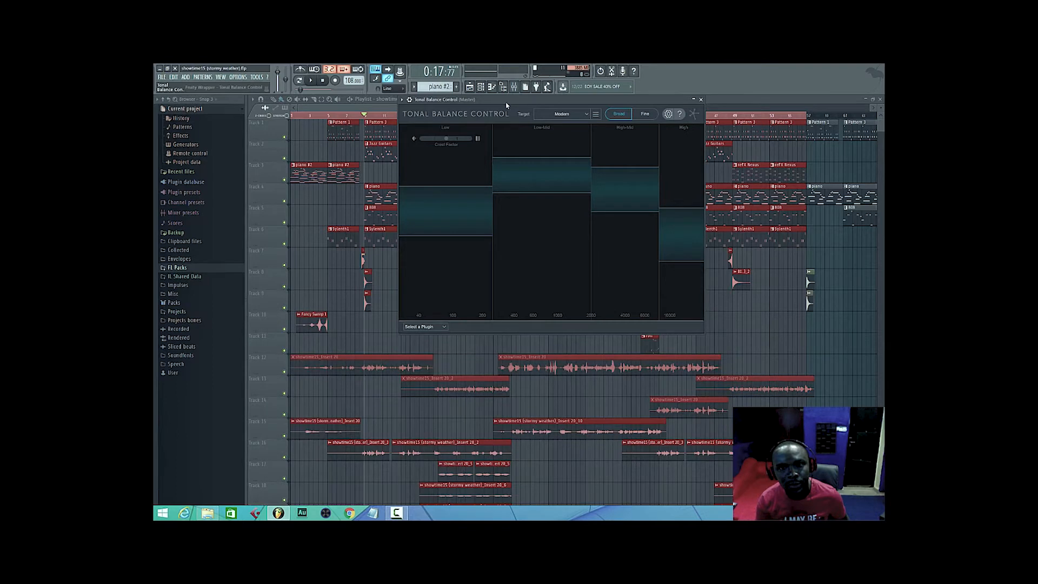
left_click_drag(524, 111, 507, 165)
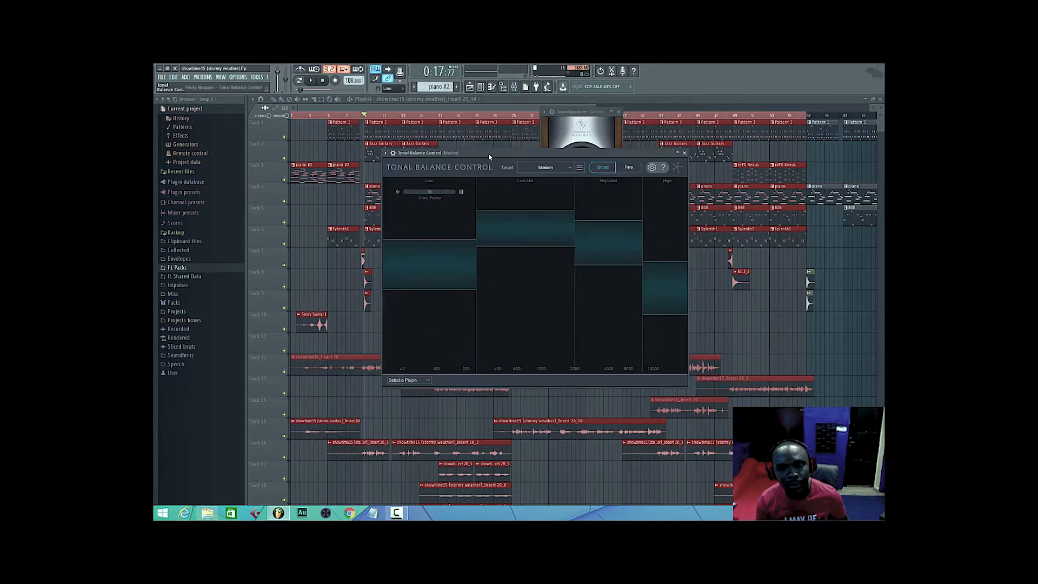
left_click(580, 169)
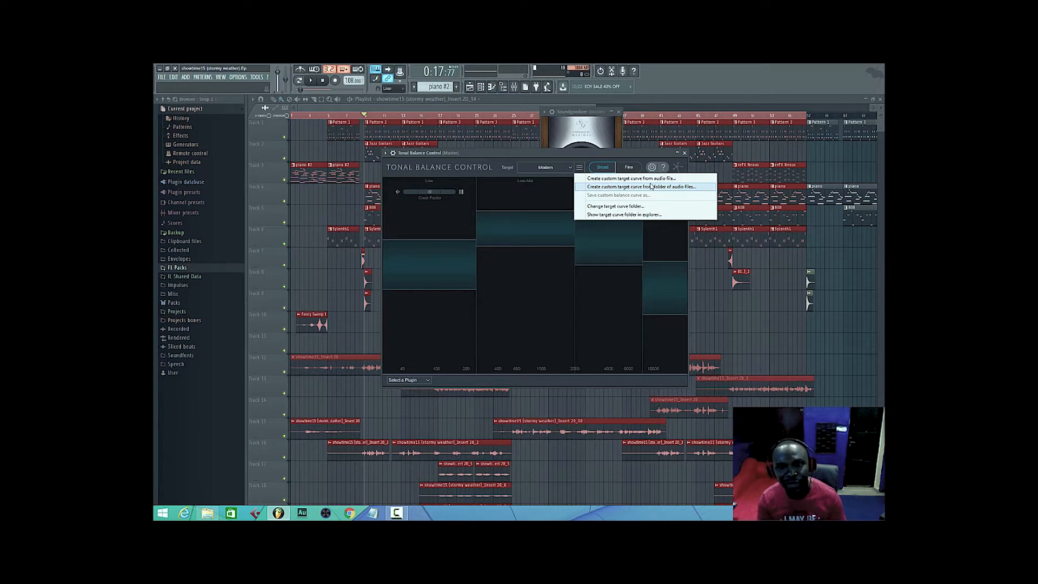
left_click(440, 235)
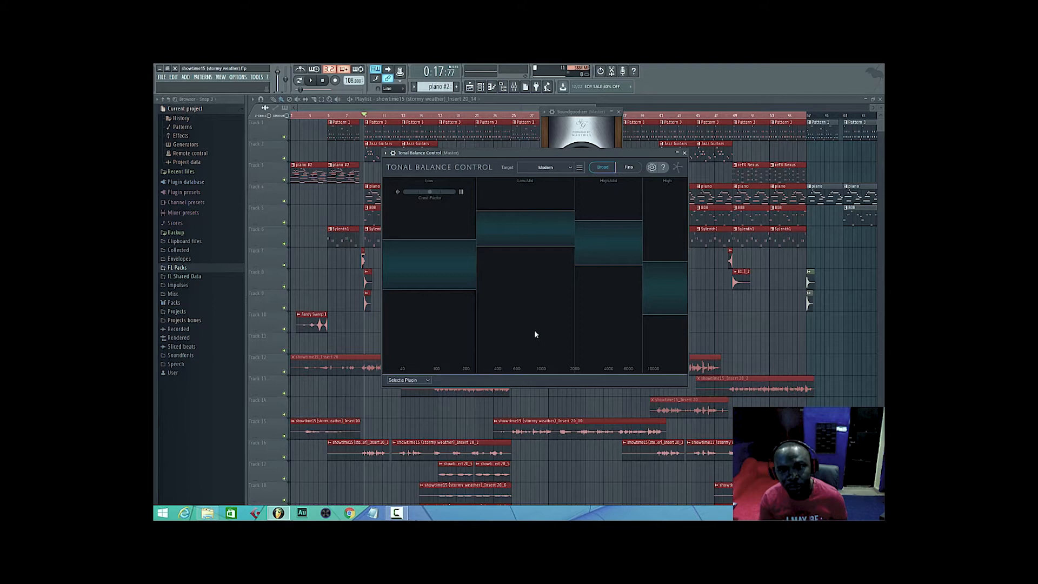
Compare the Fine and Broad views, and create a custom target curve from the audio file Mayorkun_-_Mama_tooxclusive.com.ng.
left_click(629, 167)
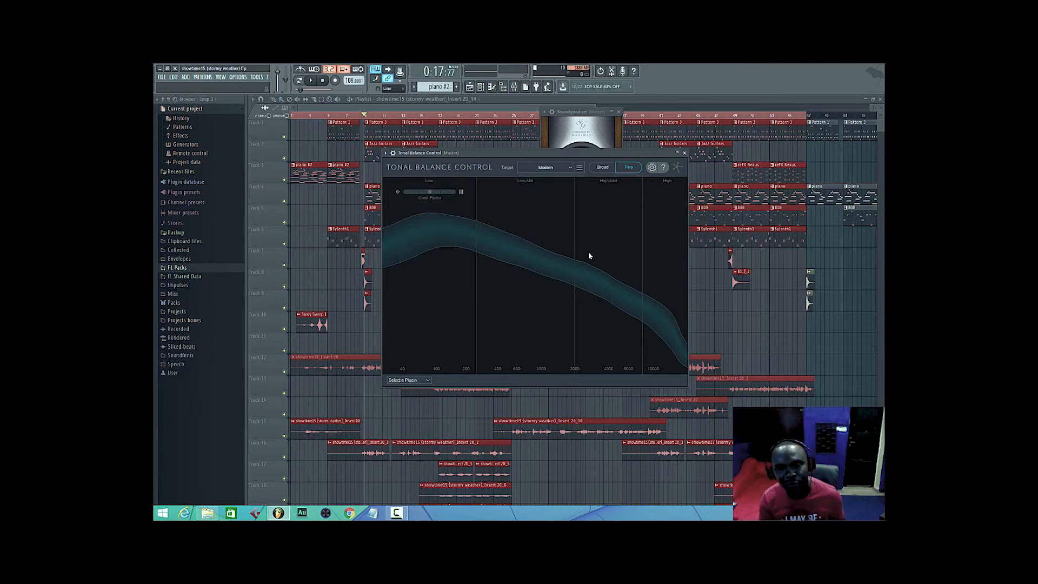
left_click(602, 167)
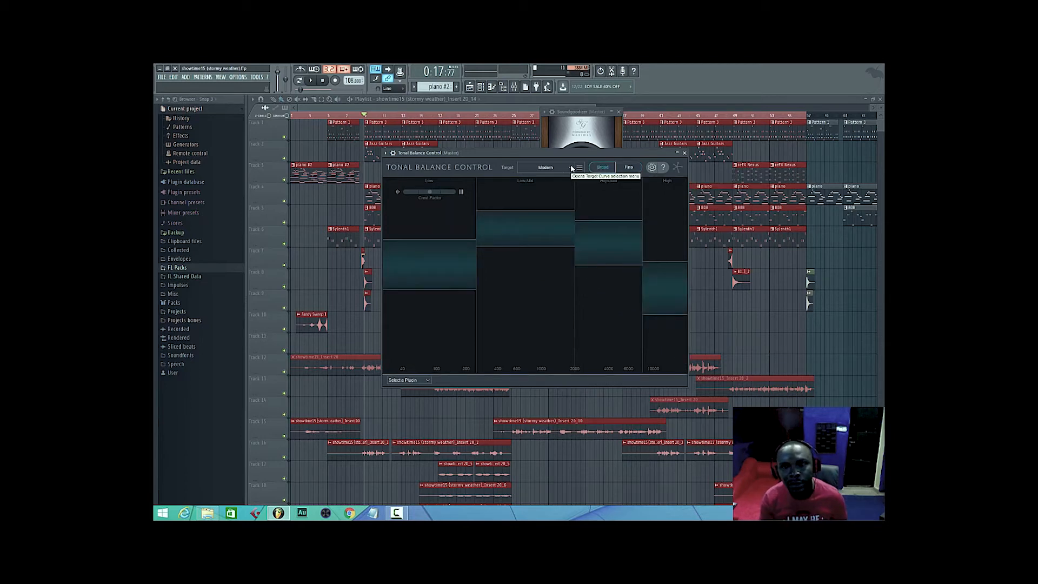
left_click(576, 168)
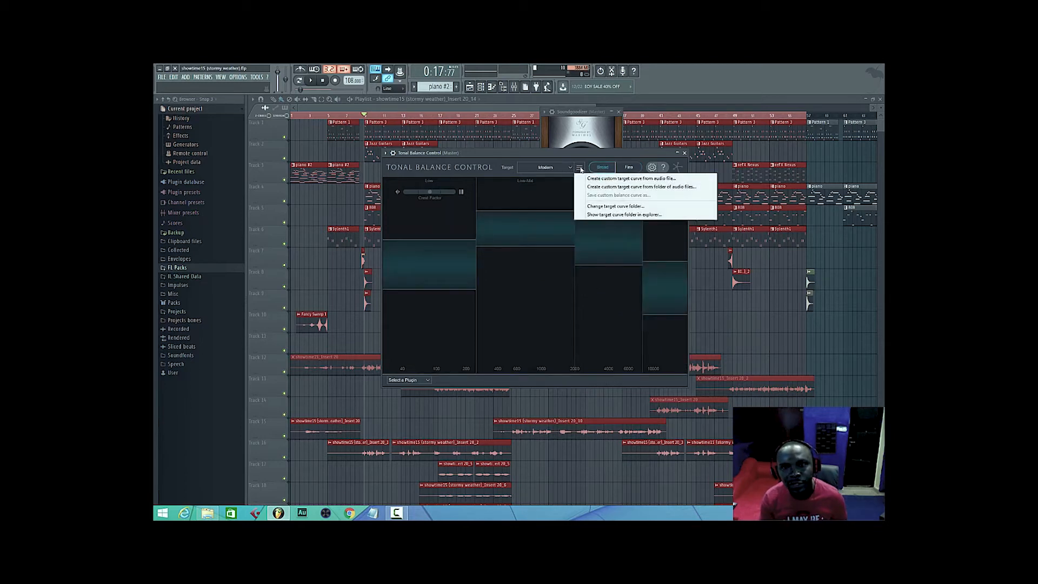
left_click(625, 182)
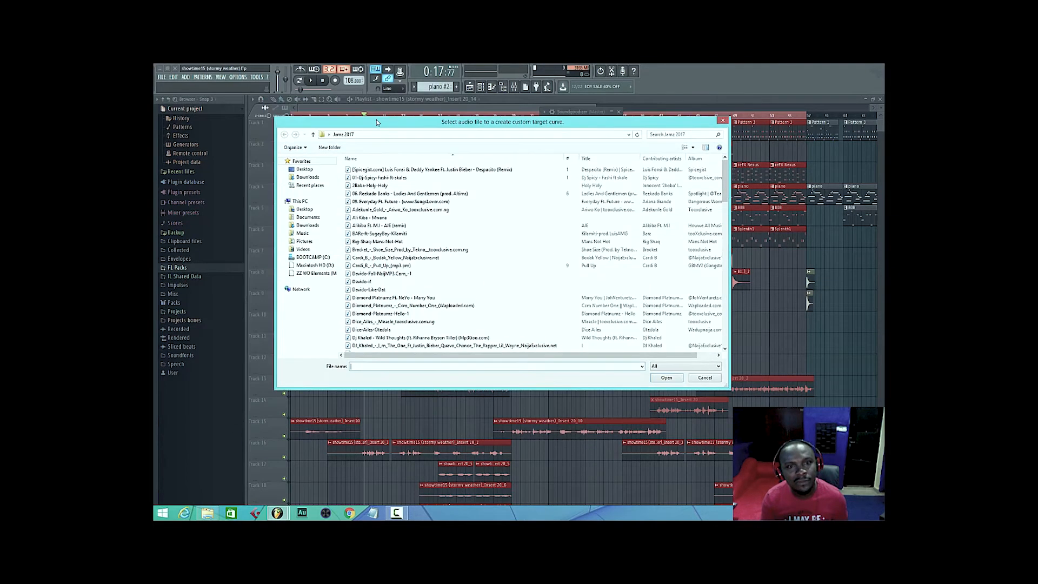
left_click(377, 290)
scroll(377, 296, "down", 10)
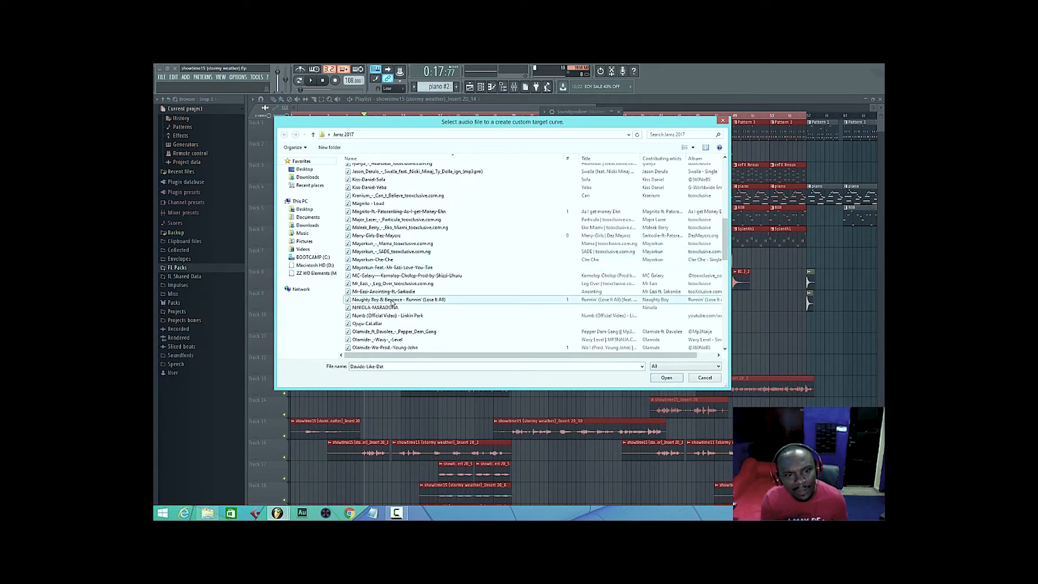
left_click(392, 277)
scroll(393, 281, "down", 6)
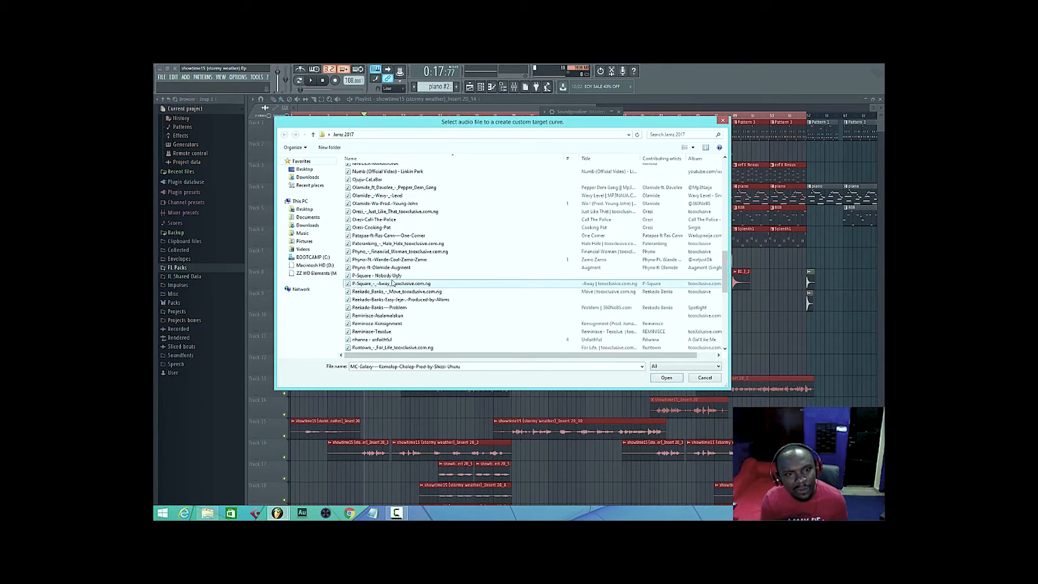
scroll(393, 282, "up", 2)
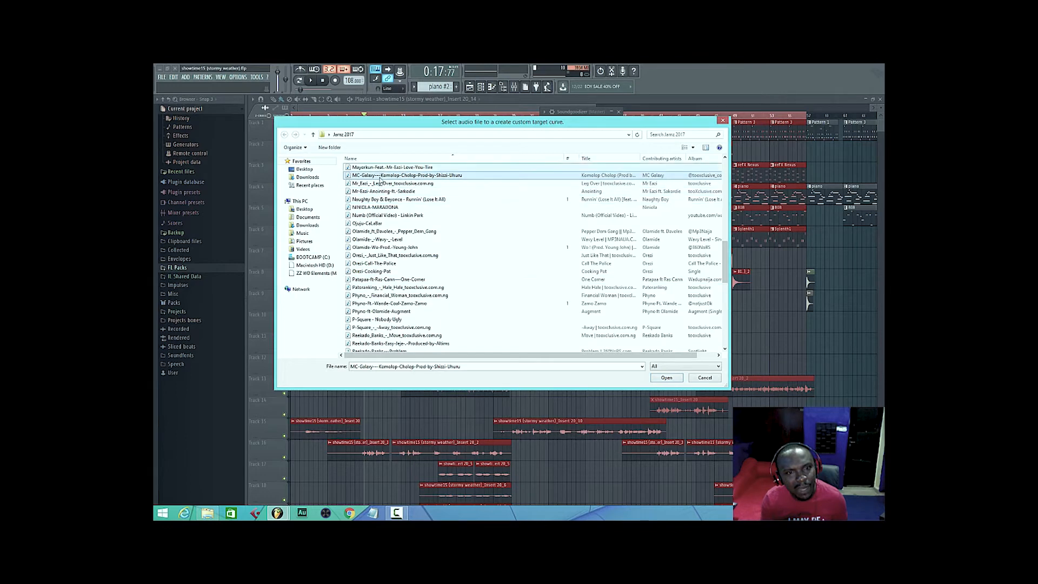
scroll(381, 184, "up", 2)
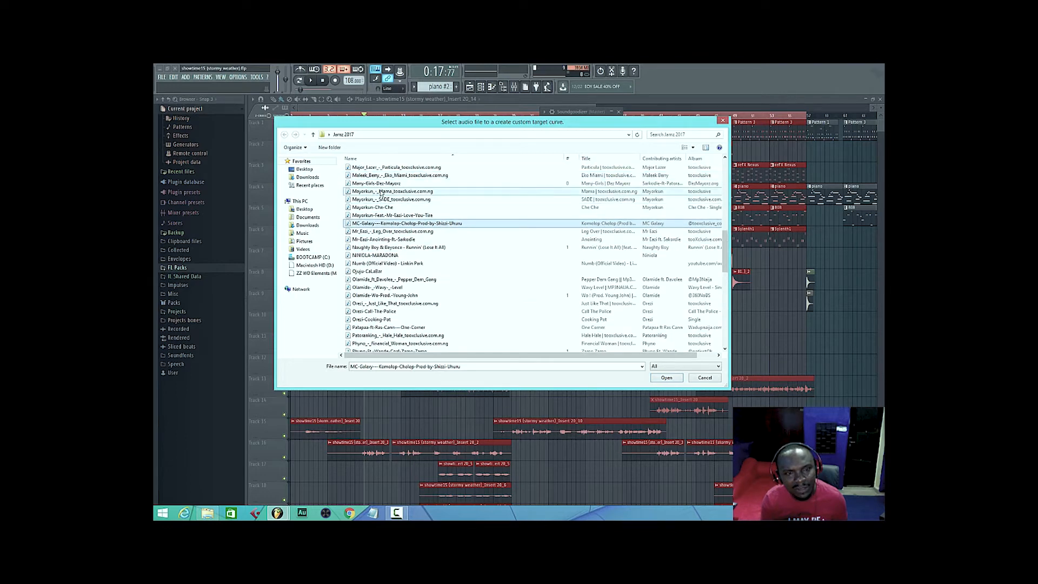
left_click(381, 192)
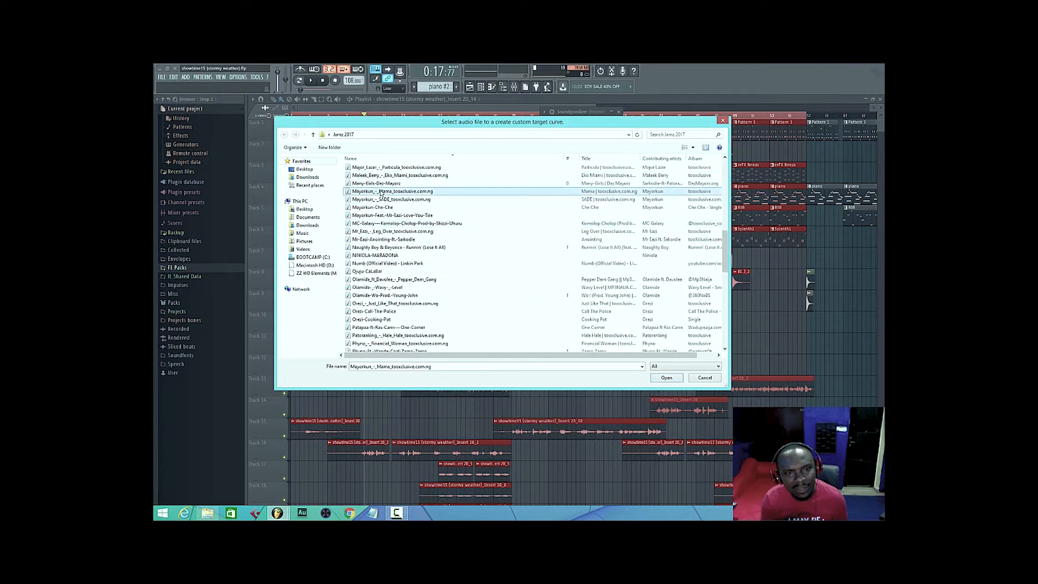
left_click(666, 378)
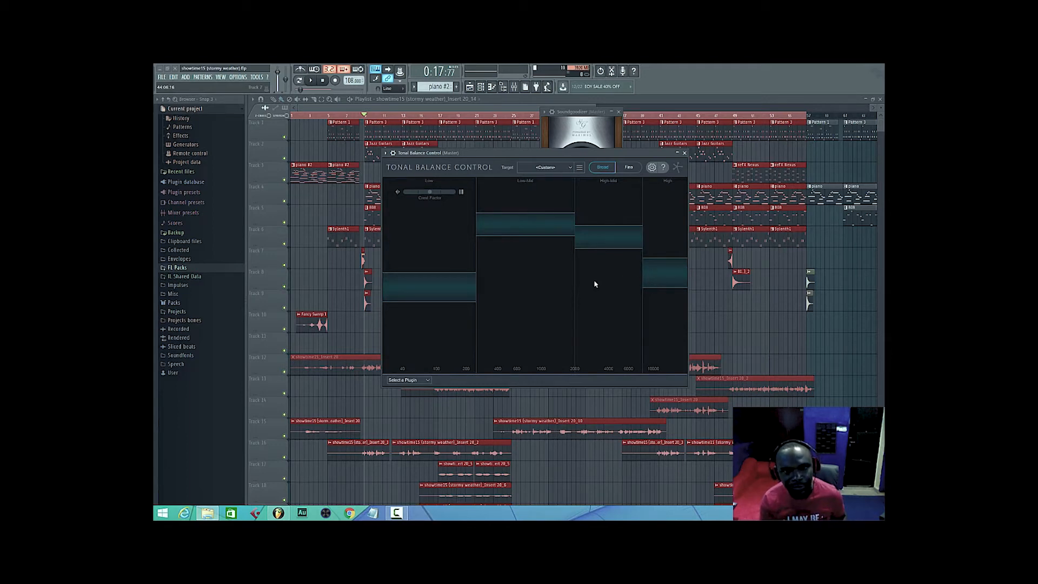
Play the song against the custom target curve from bar 9 and mute the Master track during playback.
key("space")
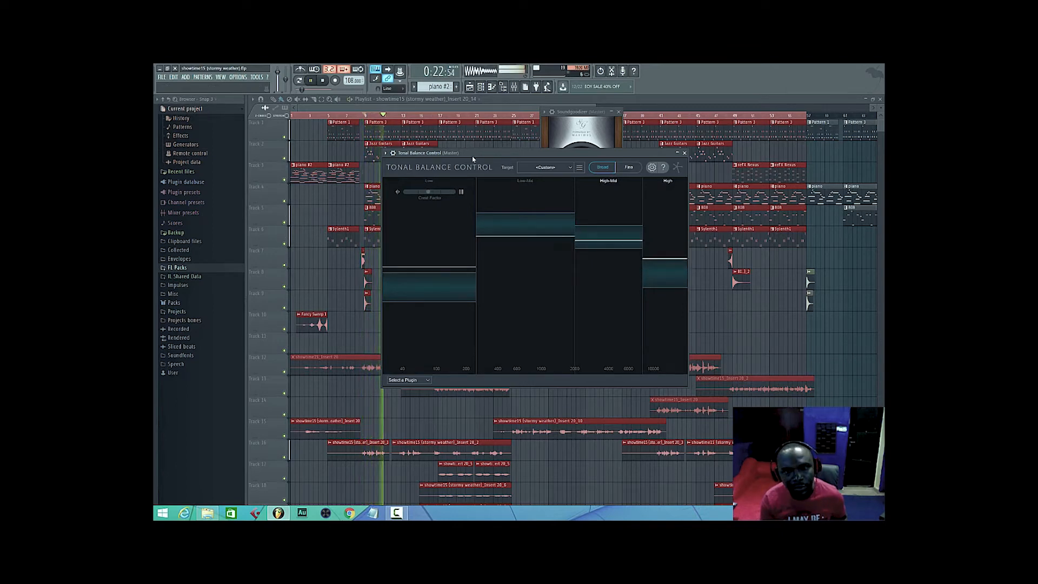
left_click(513, 87)
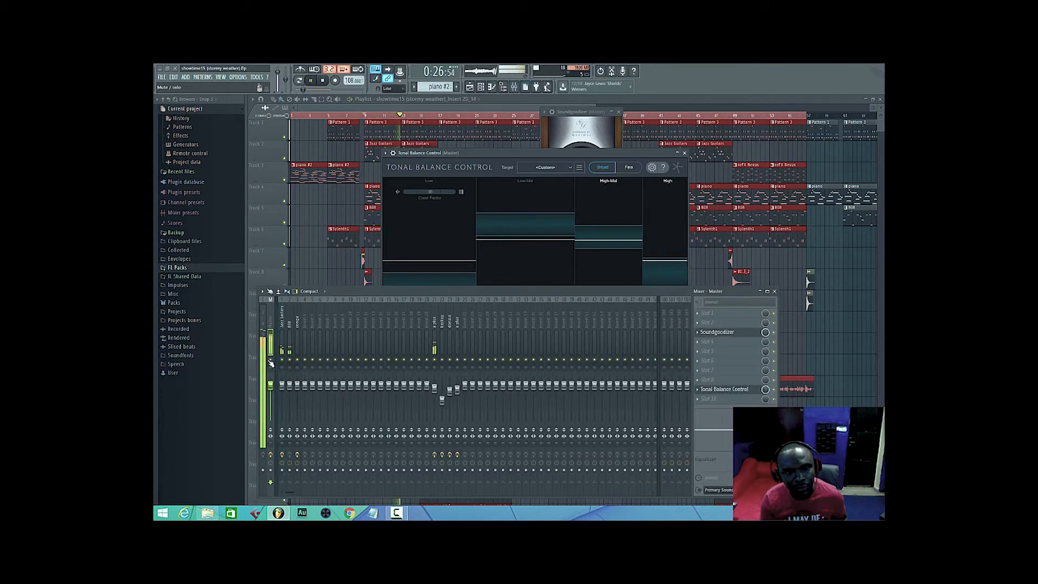
left_click(270, 360)
left_click(513, 86)
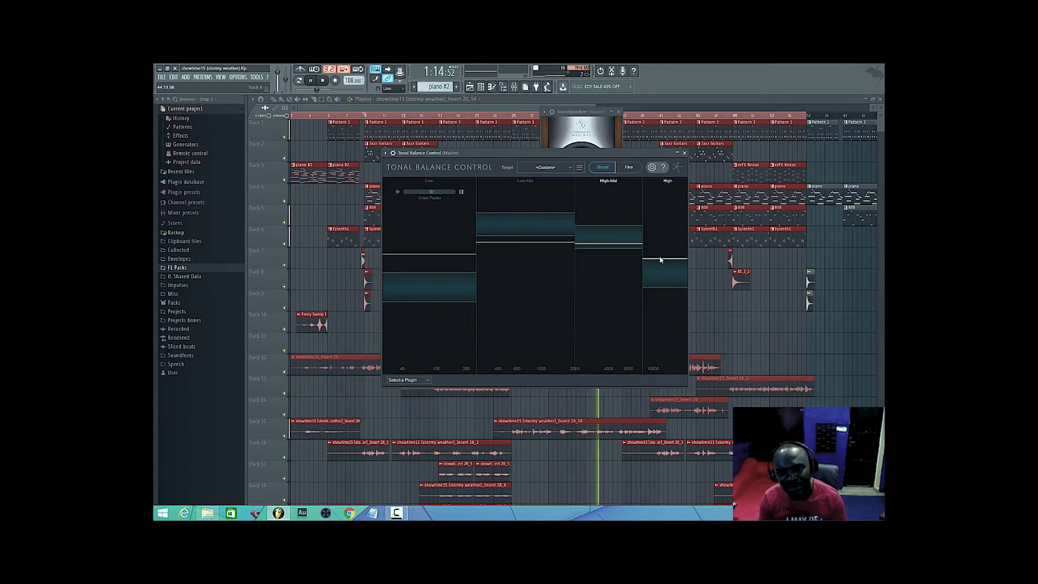
Create a new custom target curve from the audio file Davido-Fall-NaijMP3.Com_-1 in the Jamz 2017 folder.
left_click(580, 169)
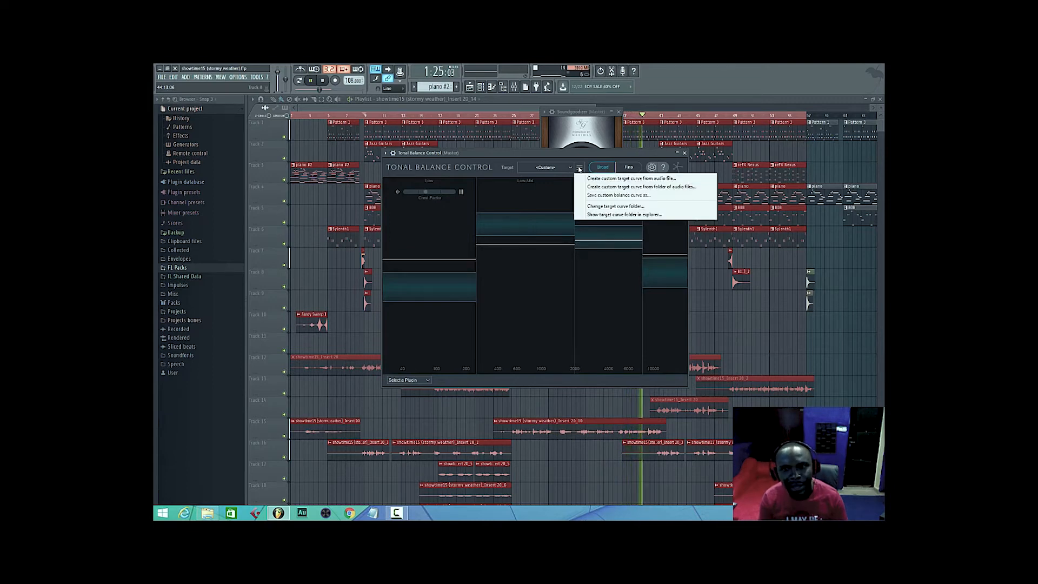
left_click(605, 179)
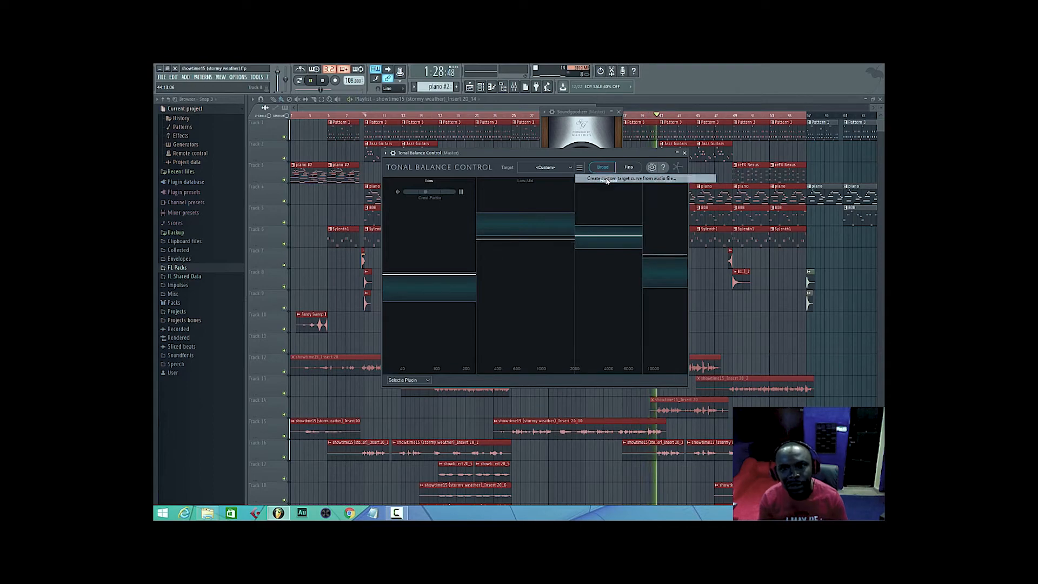
left_click(381, 262)
scroll(378, 238, "down", 2)
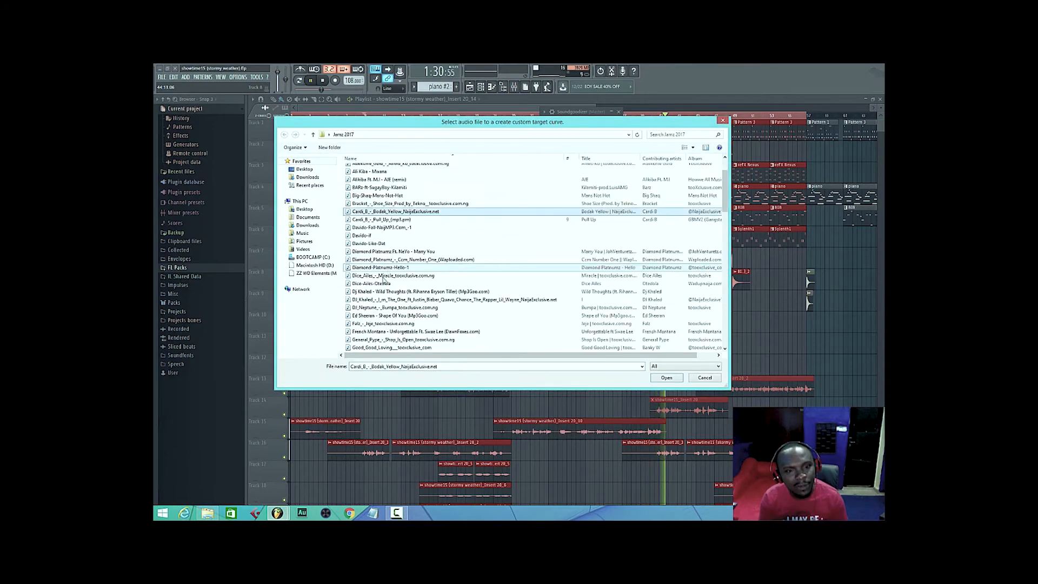
double_click(377, 229)
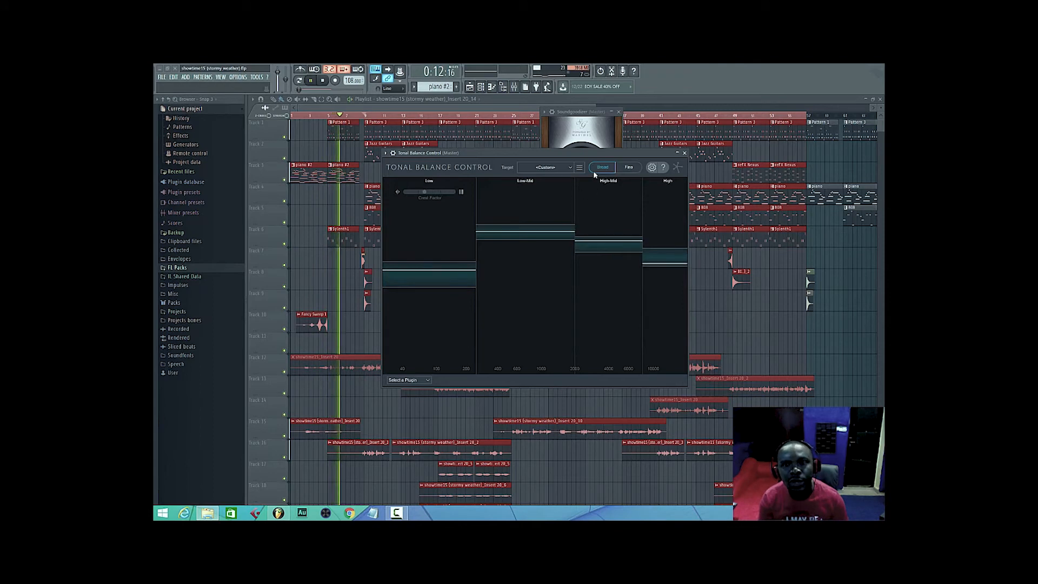
Load Ozone 8 Equalizer into slot 6 of the Master track and position its window above the mixer.
left_click(518, 89)
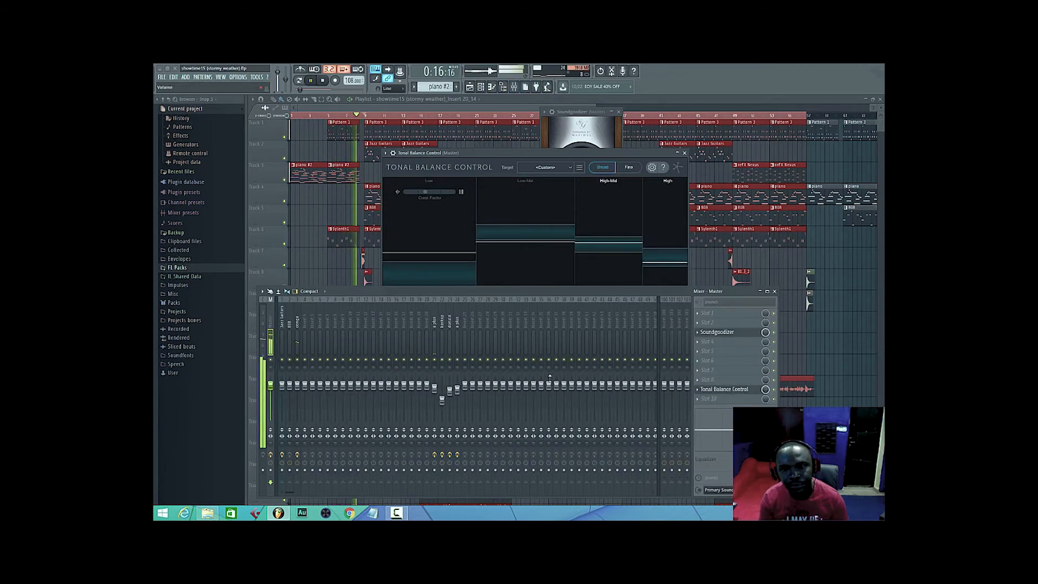
left_click(705, 365)
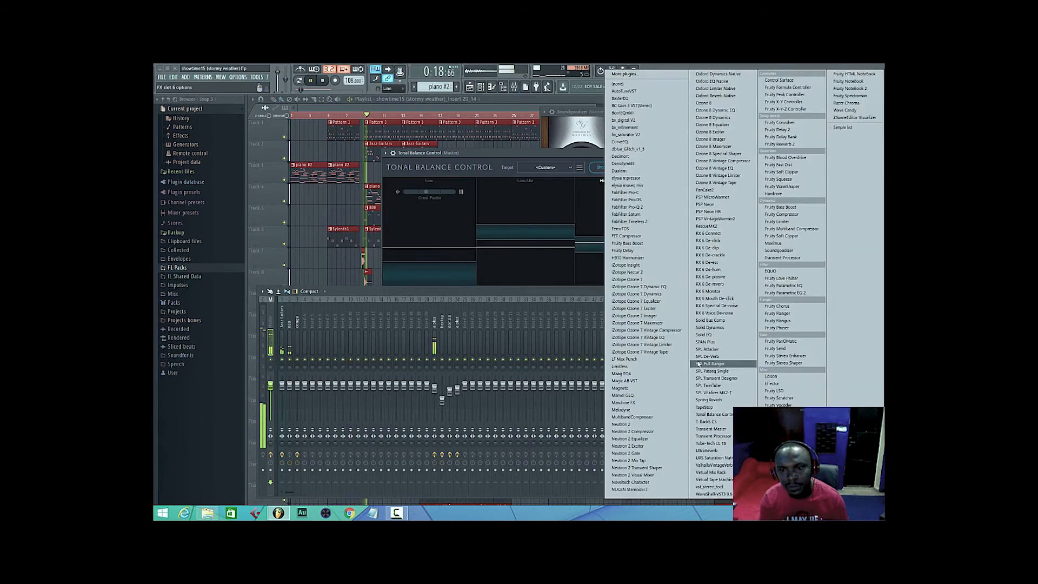
left_click(713, 125)
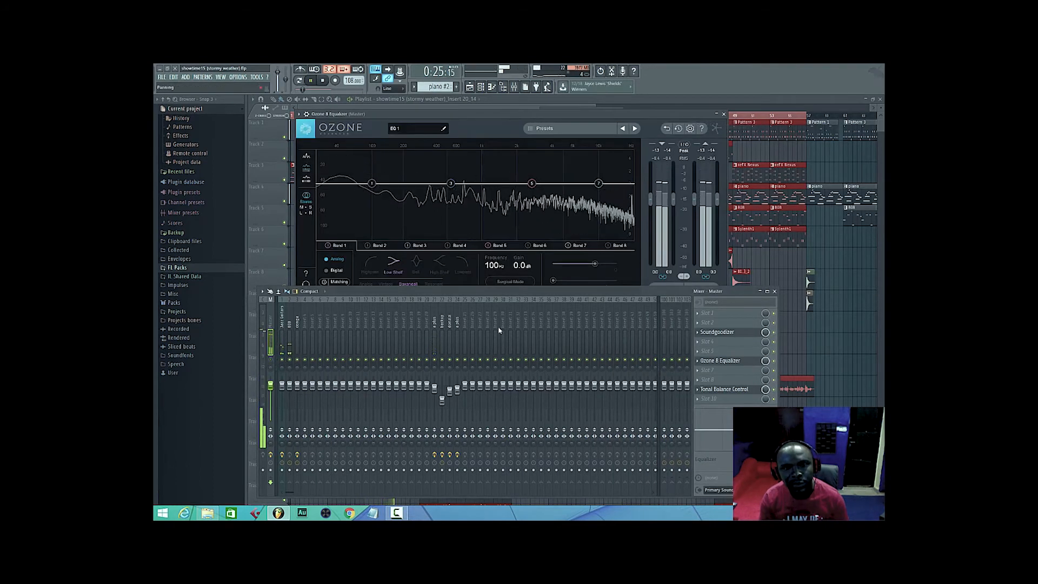
left_click_drag(629, 116, 637, 118)
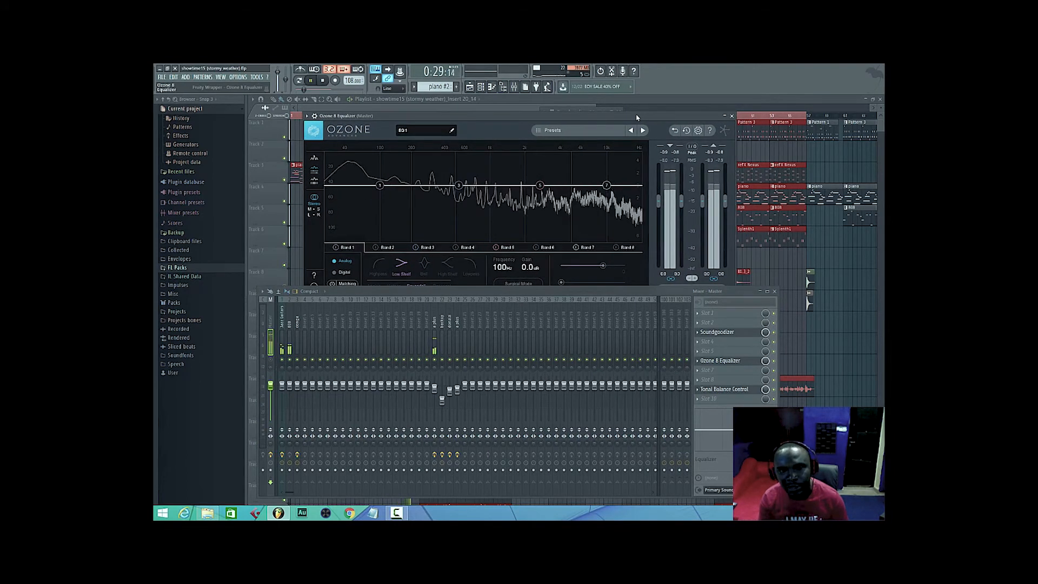
left_click_drag(637, 118, 634, 110)
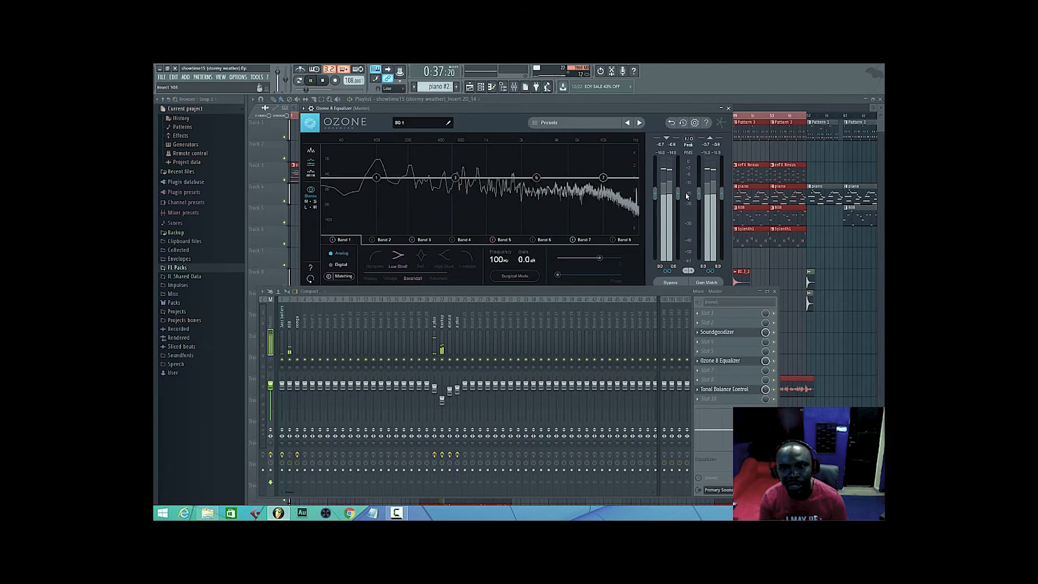
Hide the Ozone 8 Equalizer and the mixer, and link EQ 1 as the plugin controlled from Tonal Balance Control.
left_click(740, 362)
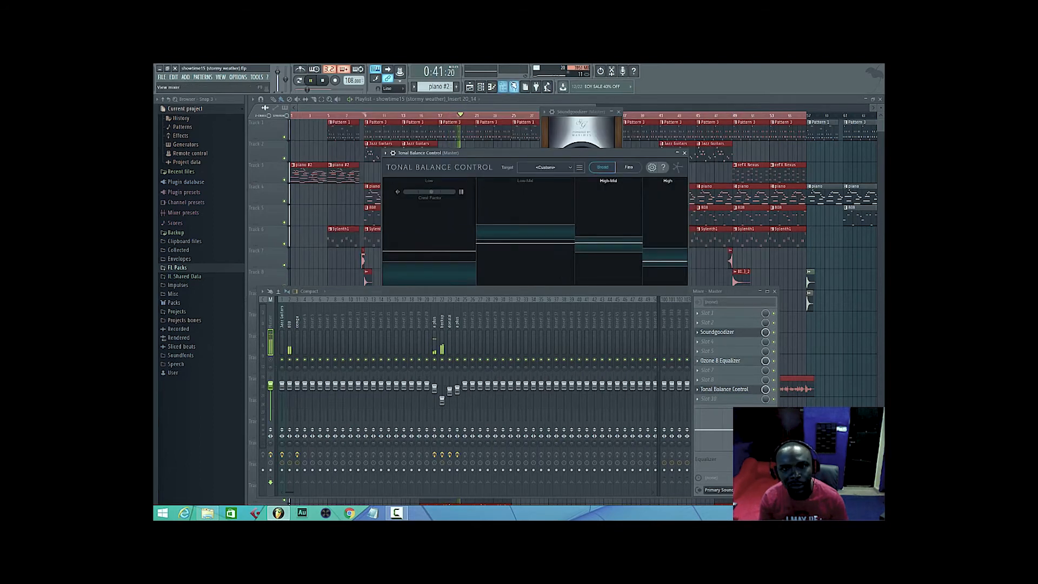
left_click(514, 87)
left_click(428, 381)
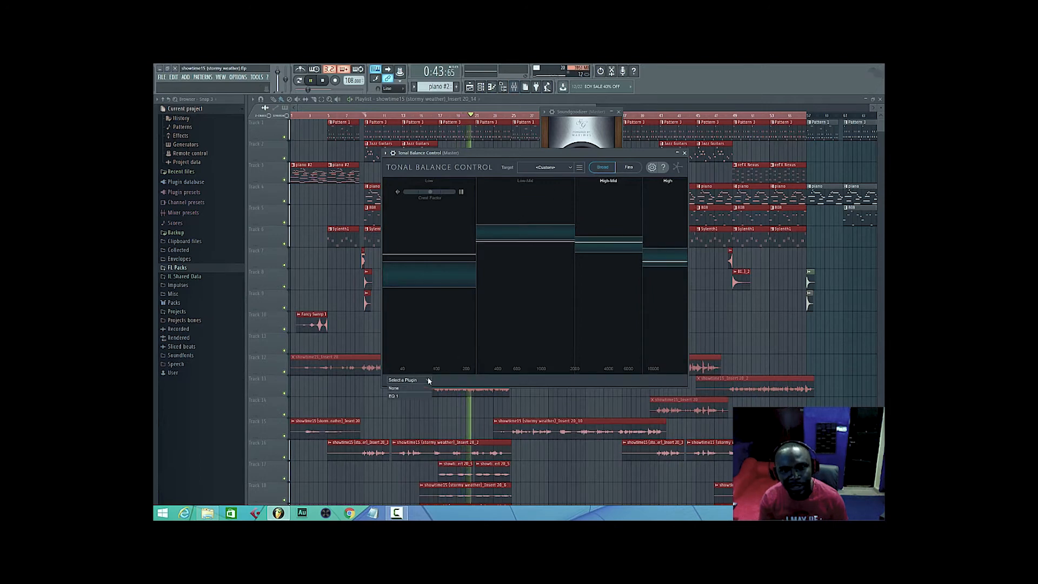
left_click(405, 397)
left_click(407, 395)
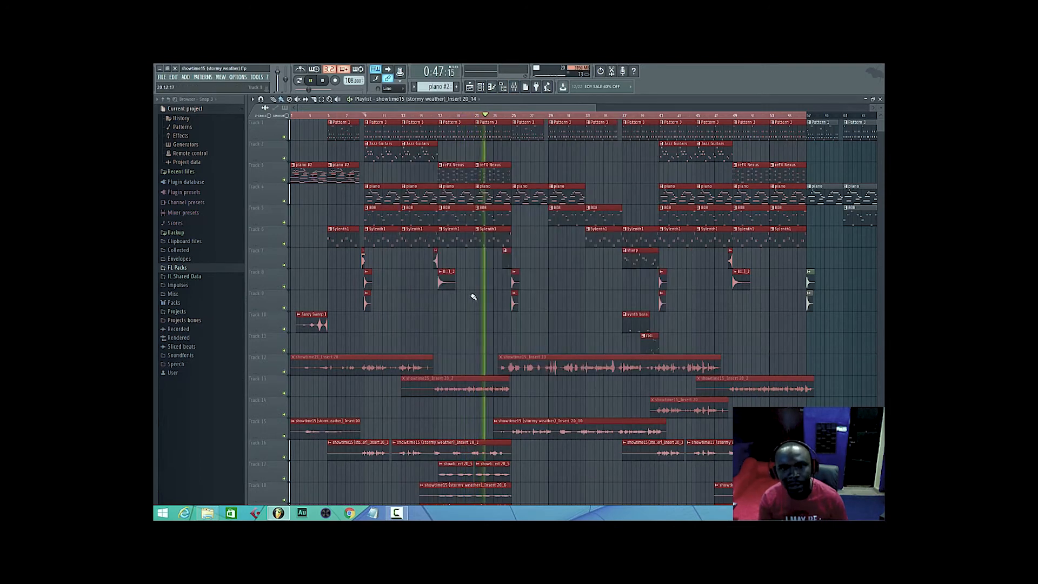
Close the Soundgoodizer window, reopen Tonal Balance Control from the Master track, and hide the mixer.
left_click(515, 87)
left_click(731, 394)
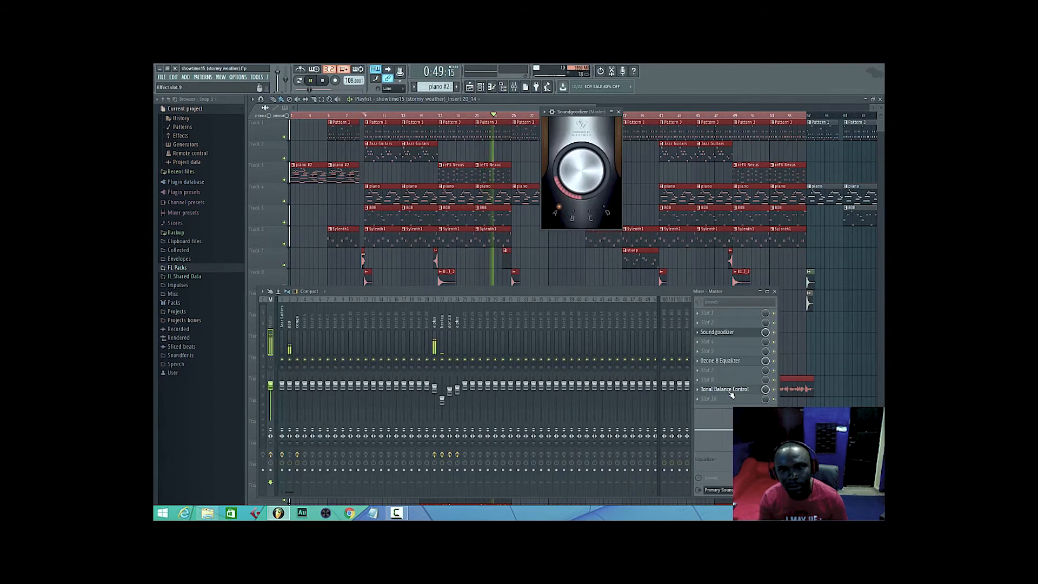
left_click(619, 112)
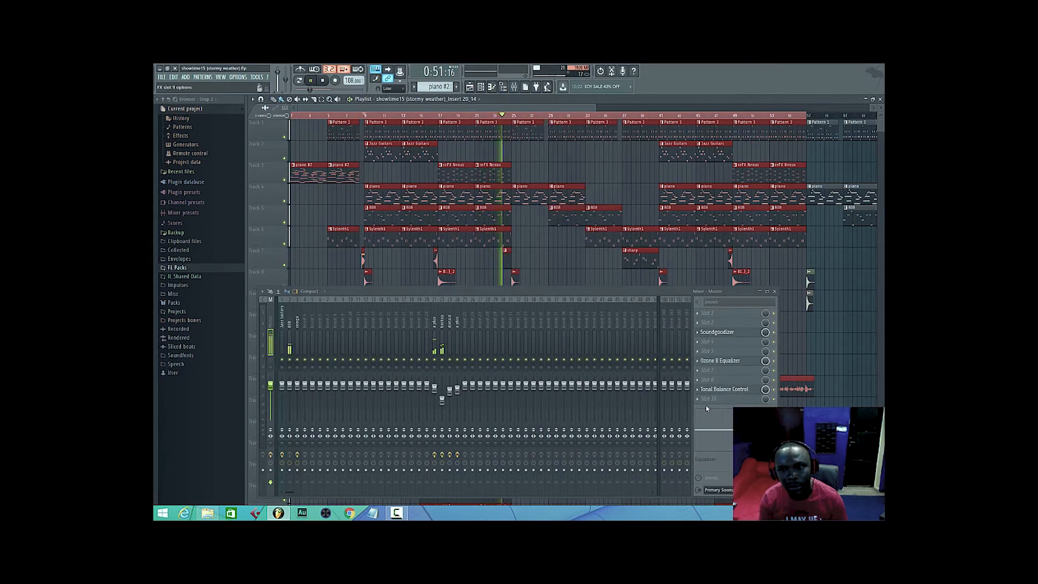
left_click(716, 392)
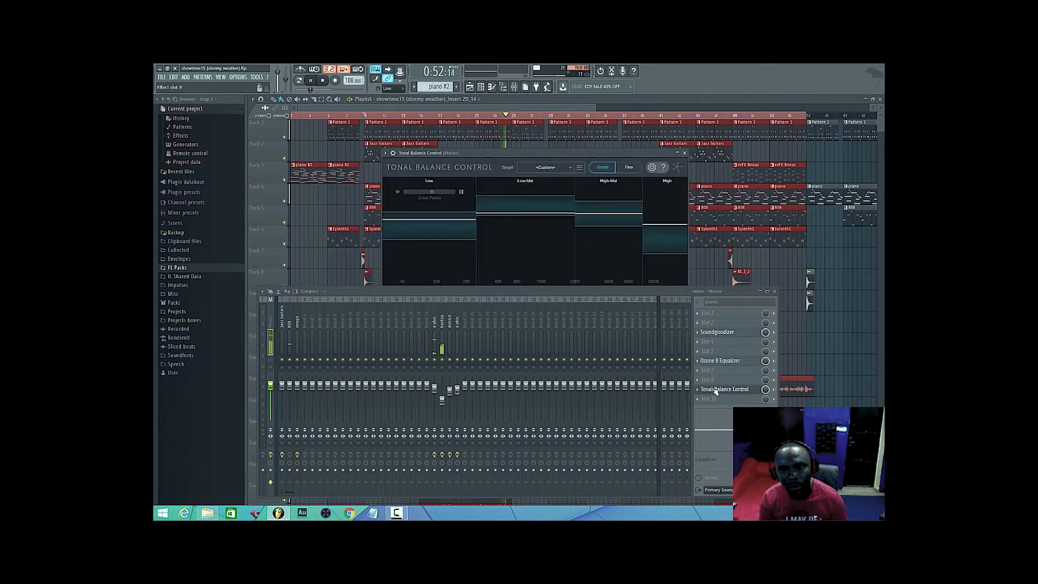
left_click(515, 91)
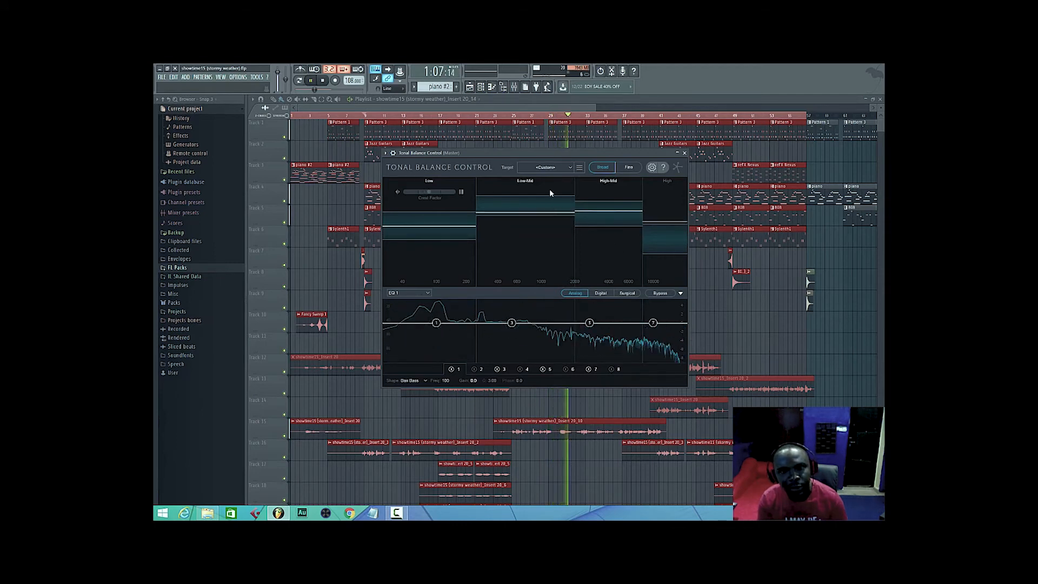
Set the Tonal Balance Control target curve to davido fall.
left_click(579, 168)
left_click(563, 161)
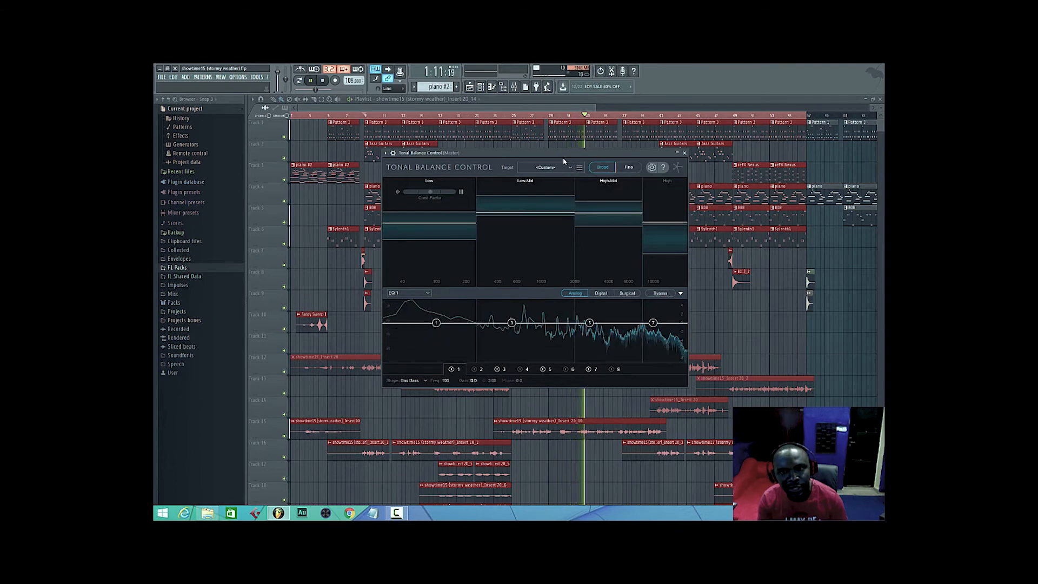
left_click(569, 167)
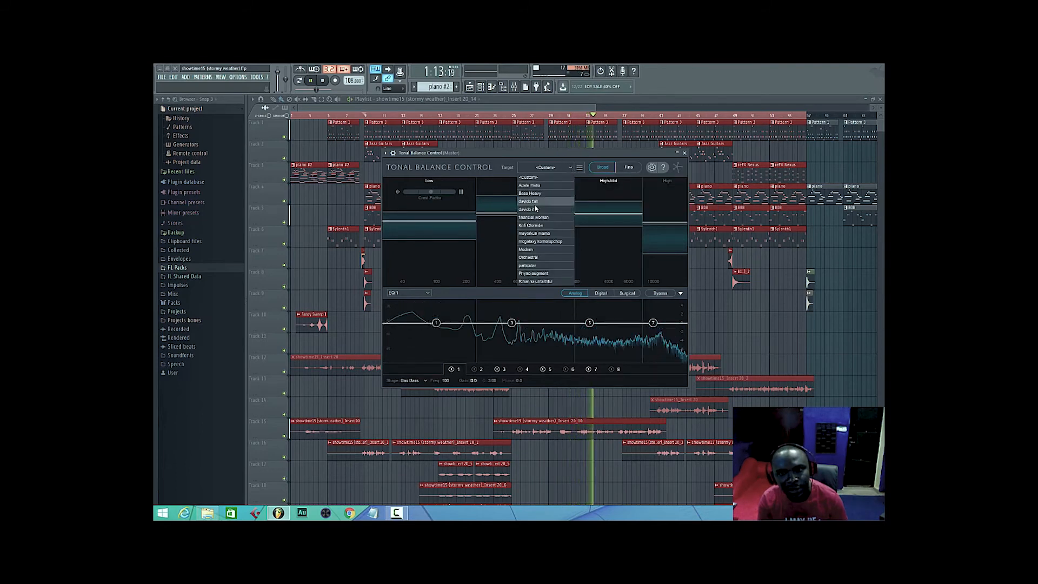
left_click(532, 201)
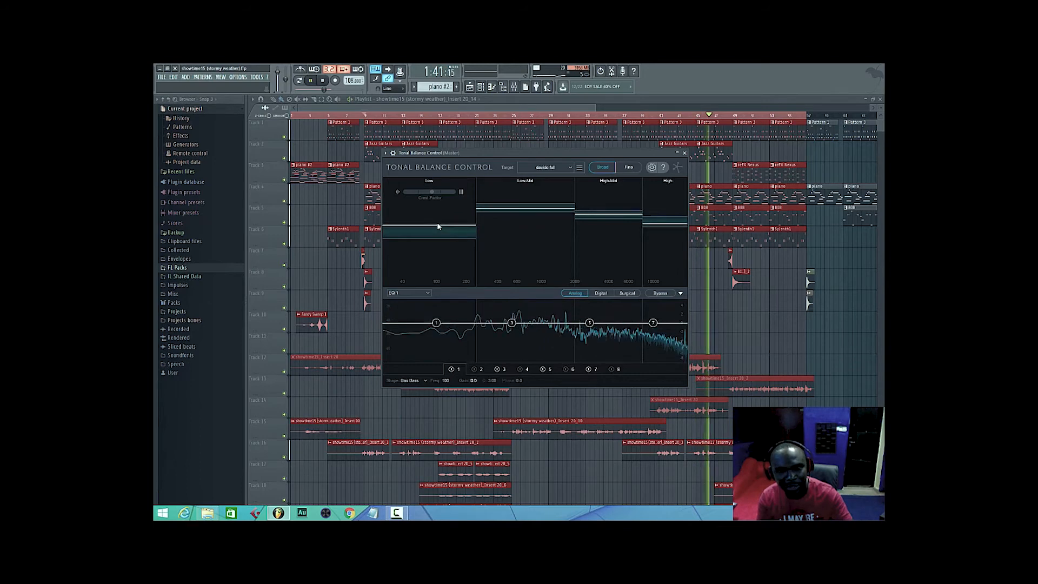
Set EQ 1's band 1 to about 129 Hz with a gain of about -1.1 dB, and switch the equalizer to Digital mode.
mouse_move(436, 322)
left_click_drag(436, 323, 436, 325)
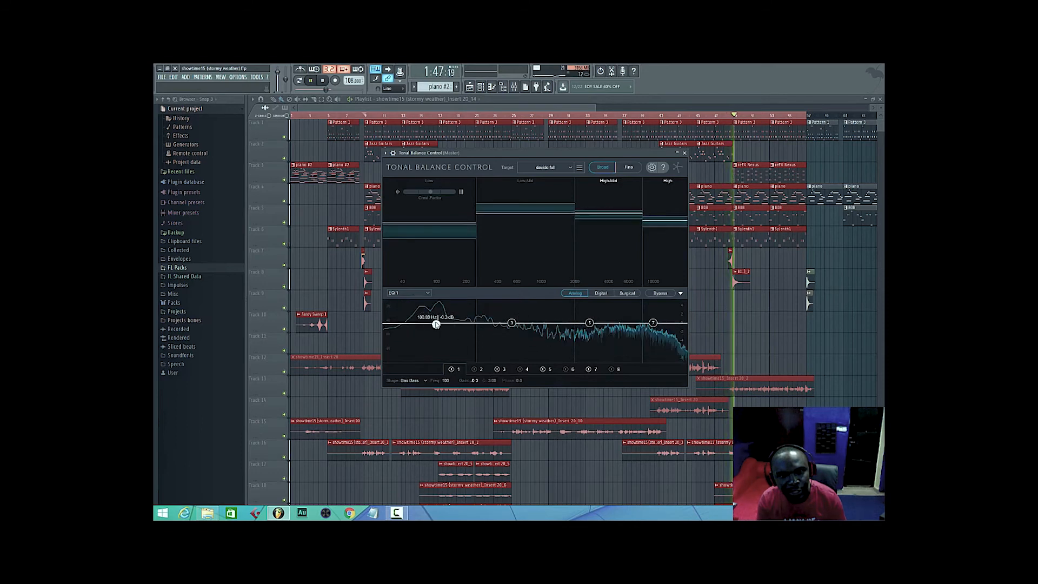
left_click_drag(436, 324, 446, 328)
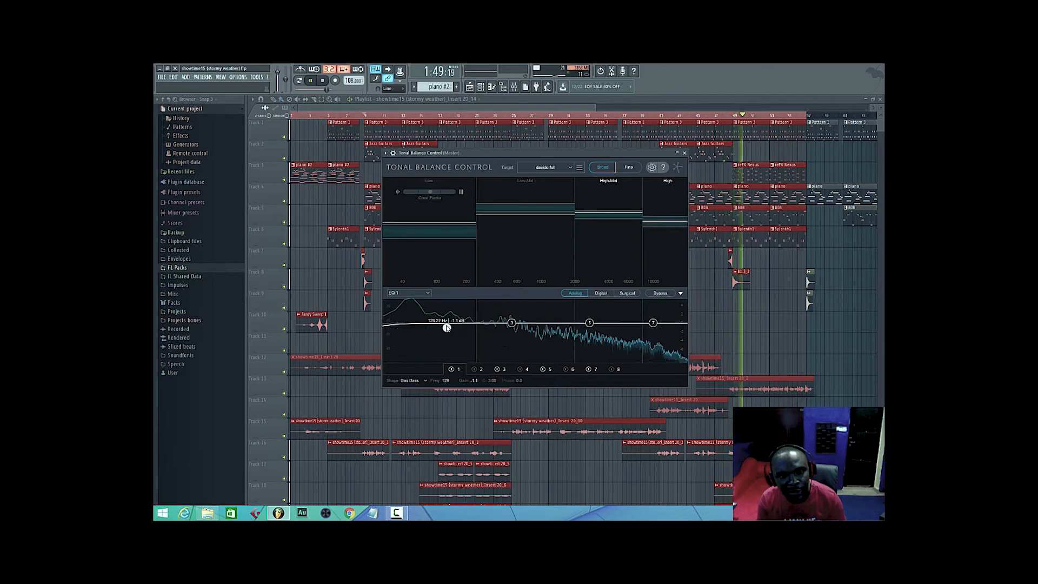
left_click(593, 293)
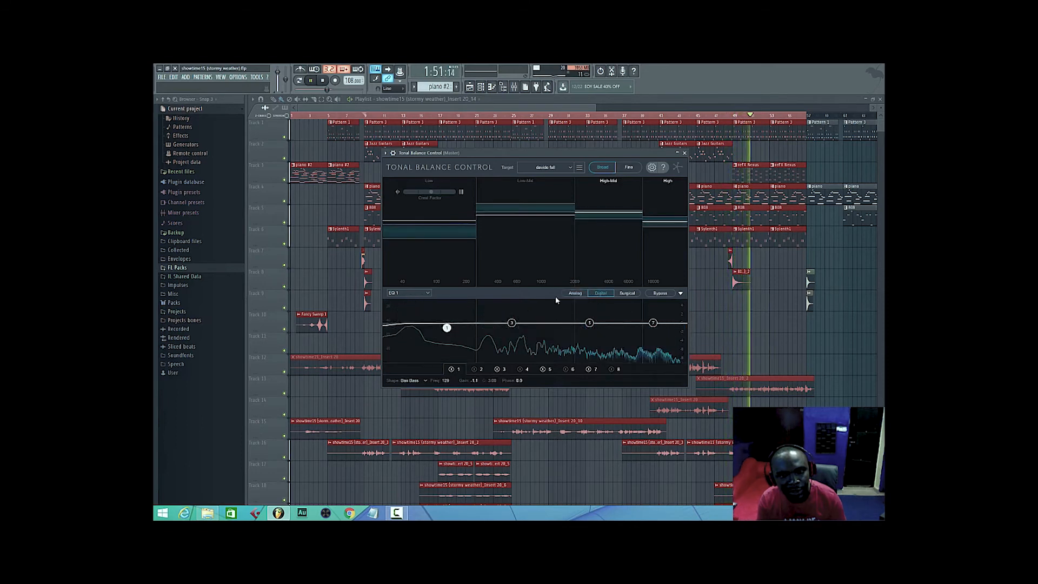
Switch EQ 1 to Surgical mode and set its band 1 to about 136 Hz with a gain of about -1.6 dB.
left_click_drag(447, 328, 451, 337)
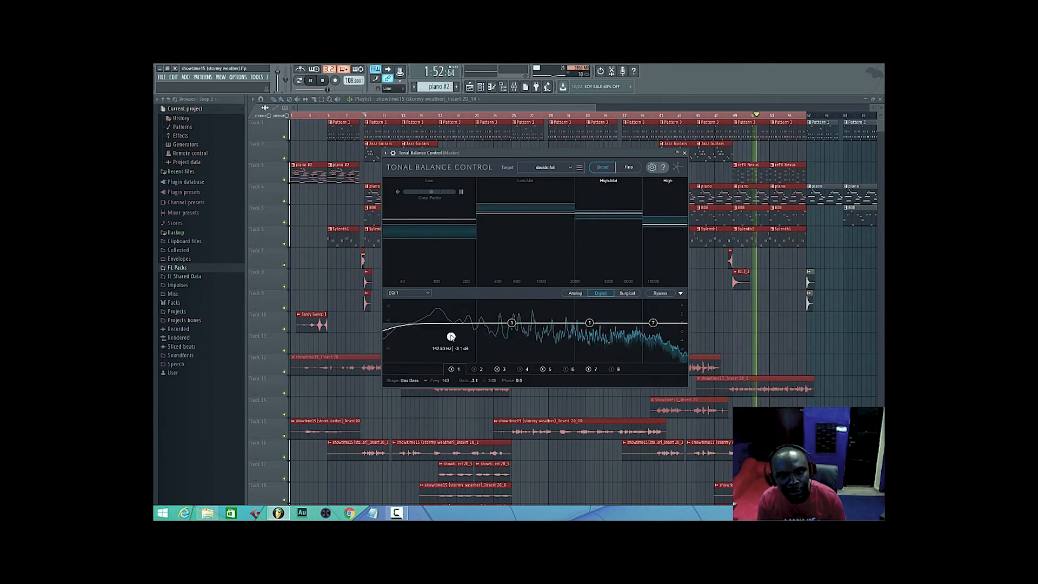
left_click(627, 293)
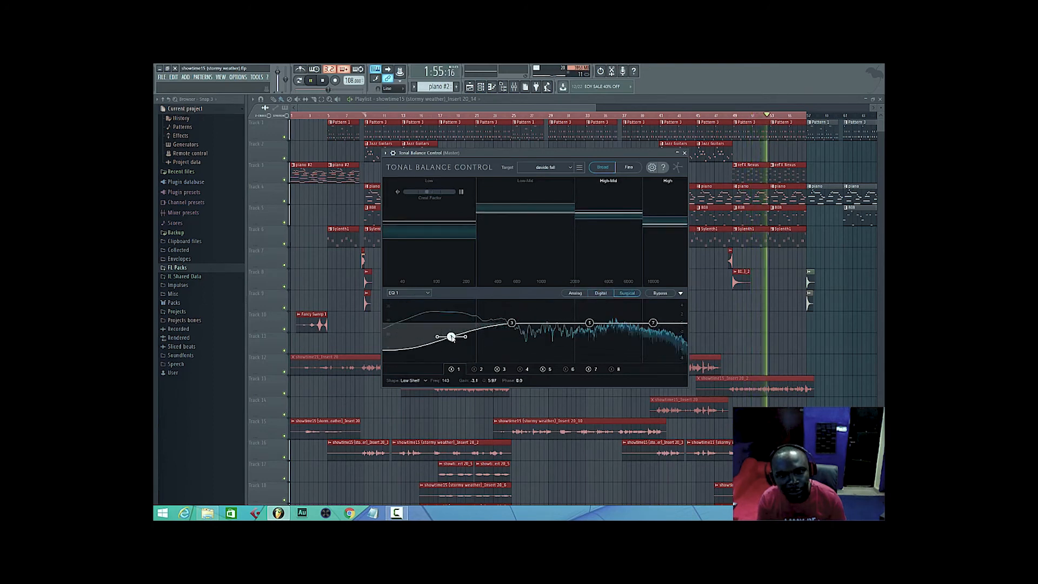
left_click_drag(451, 337, 449, 331)
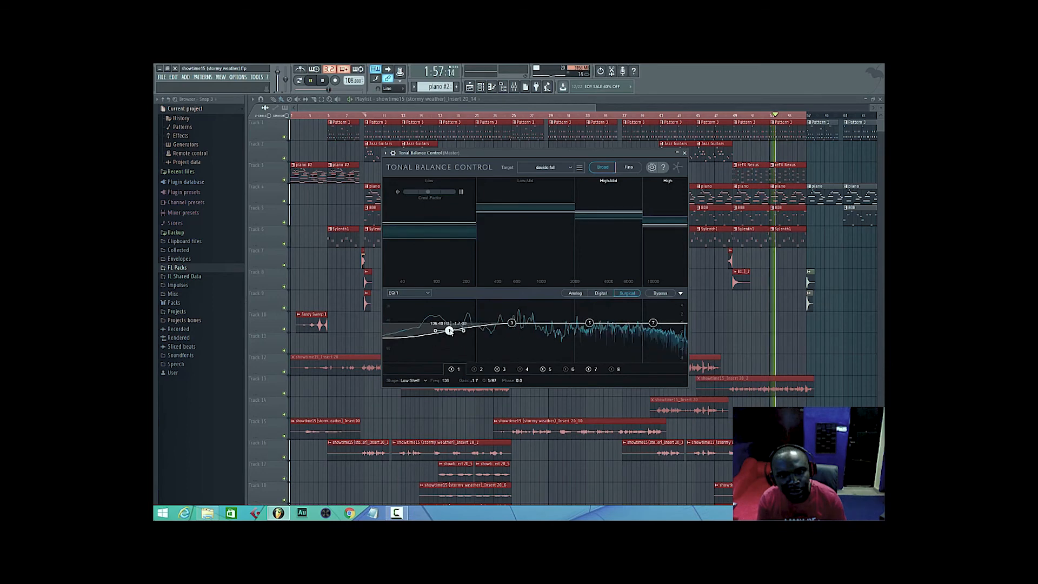
left_click(514, 87)
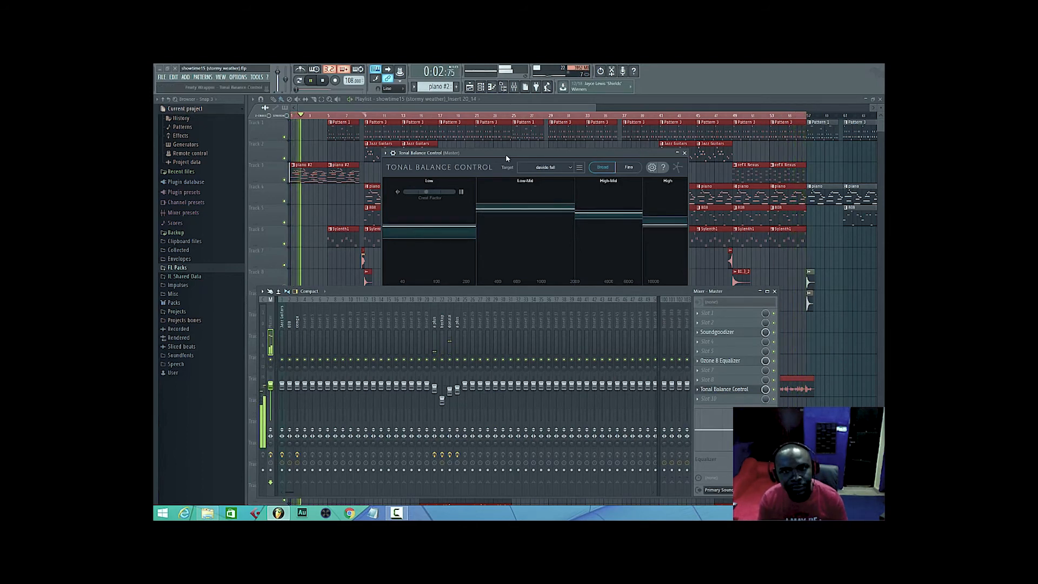
left_click(518, 87)
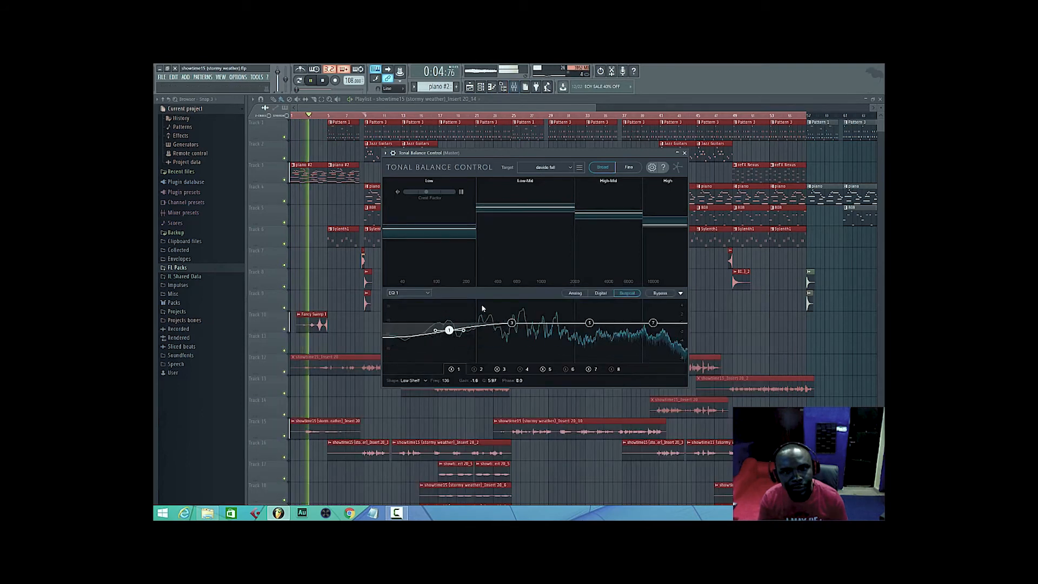
Set EQ 1's band 3 to about 510 Hz at 0 dB, and band 1 to about 157 Hz with a gain of about -2.4 dB.
left_click(511, 323)
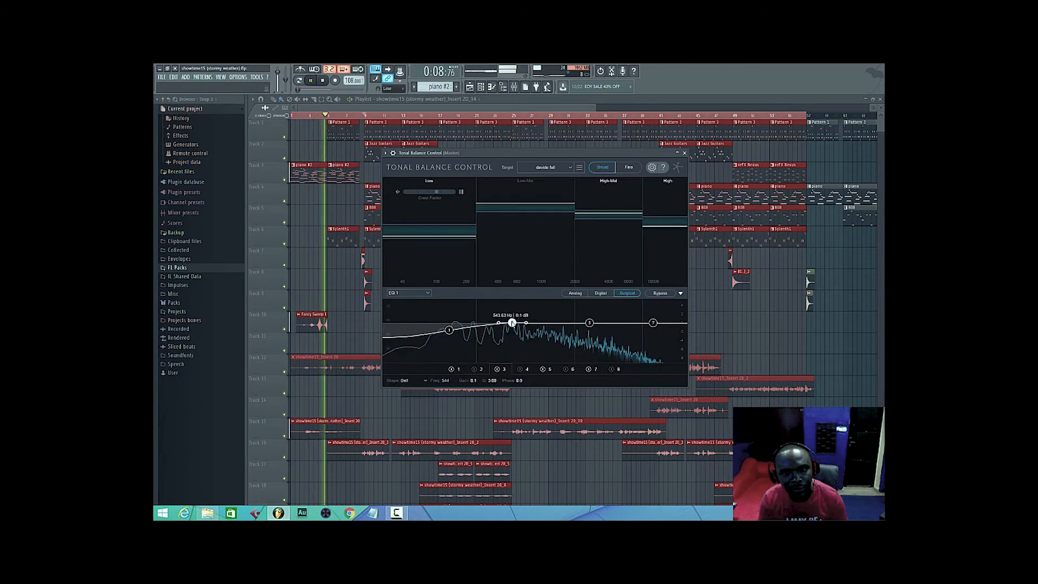
left_click_drag(509, 326, 505, 330)
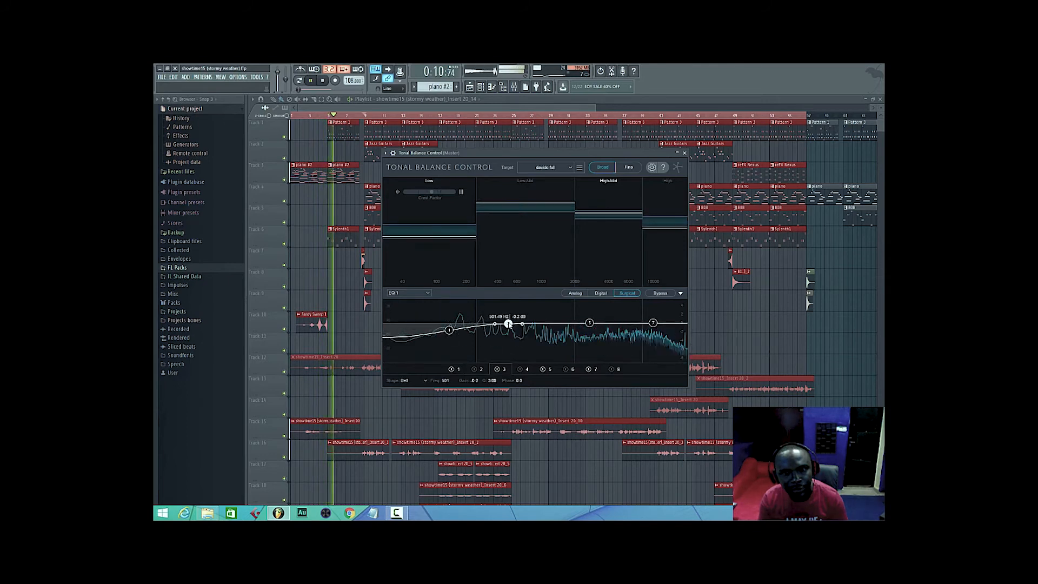
left_click(449, 331)
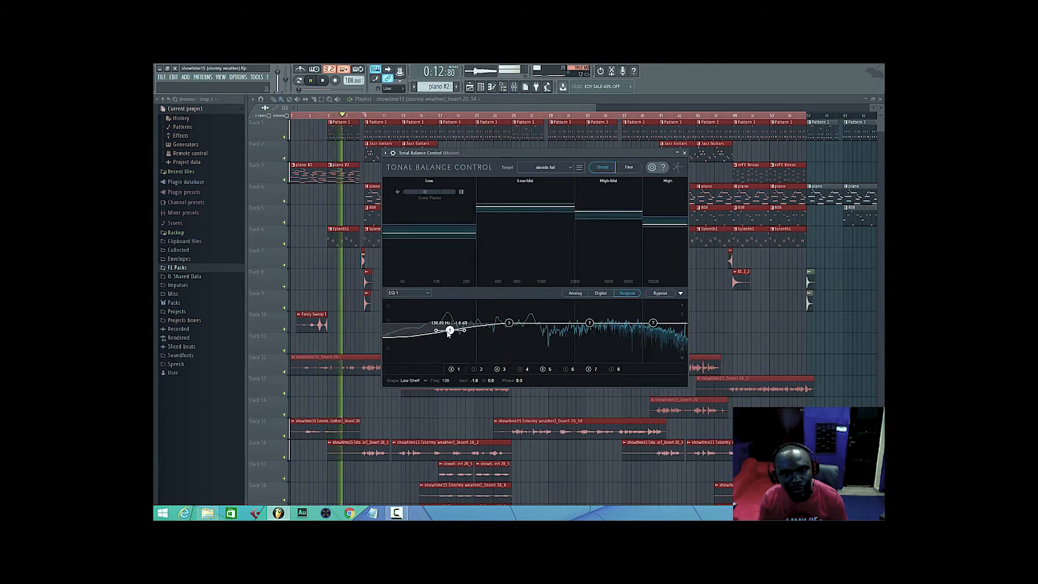
left_click_drag(452, 334, 454, 336)
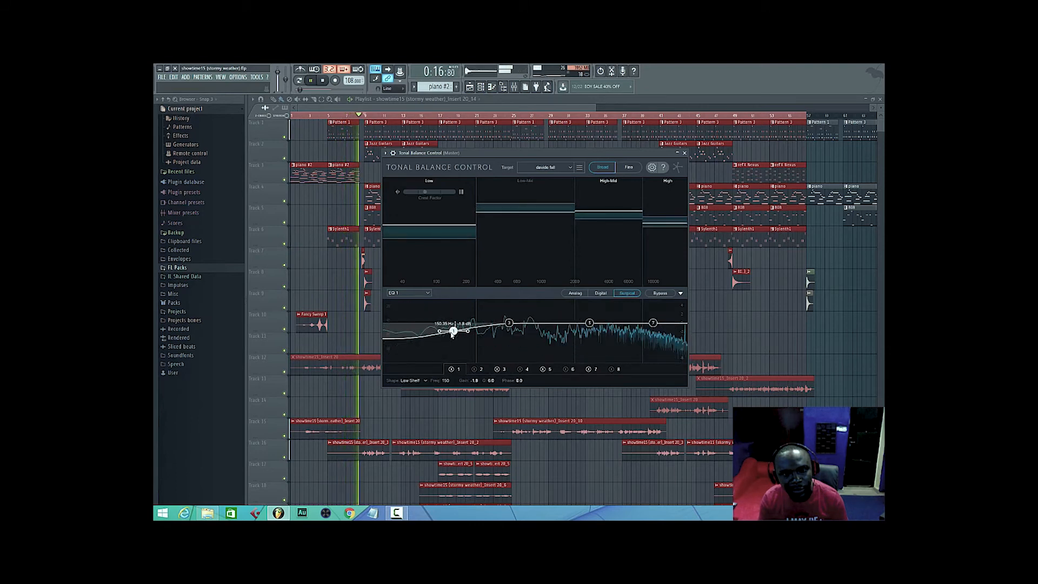
left_click_drag(453, 335, 454, 337)
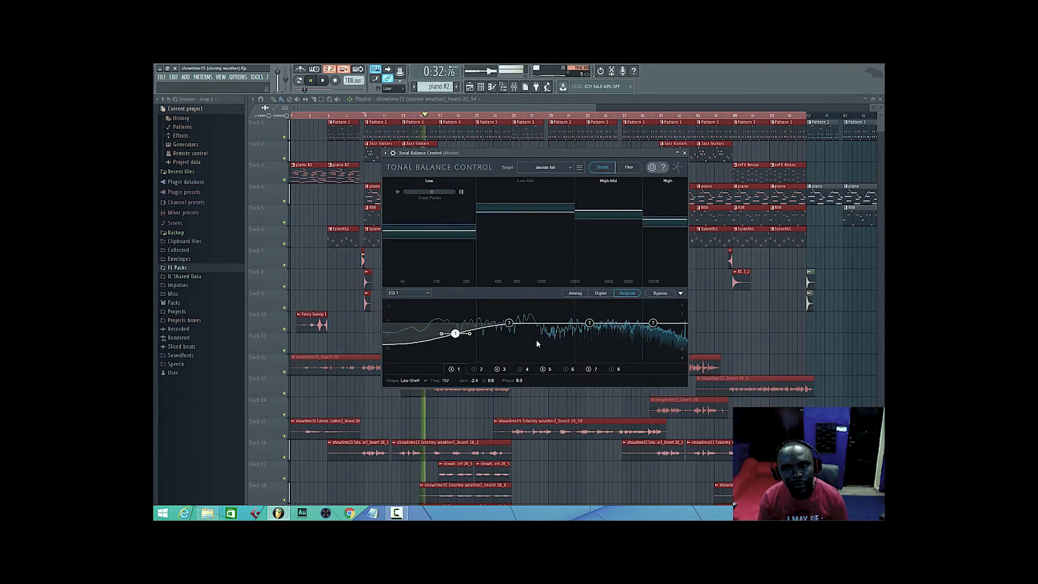
Replay the song from bar 9 and check the track levels in the mixer.
left_click(365, 115)
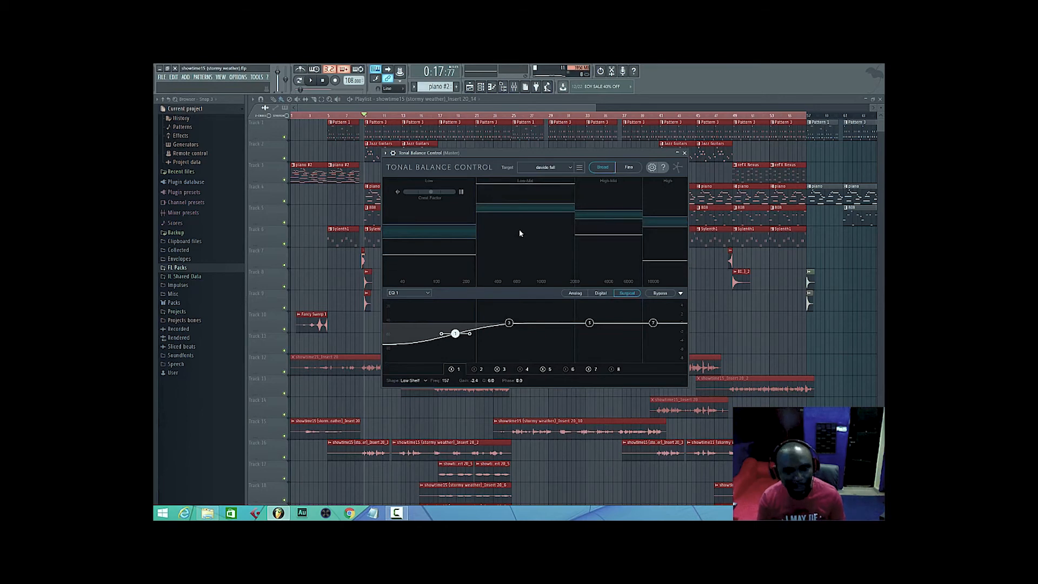
left_click(514, 87)
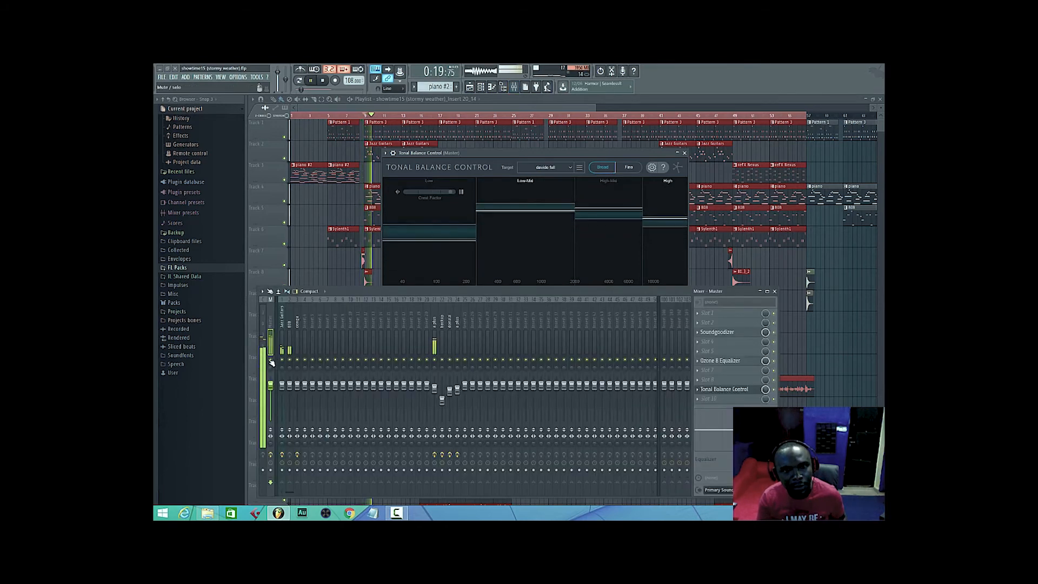
left_click(515, 88)
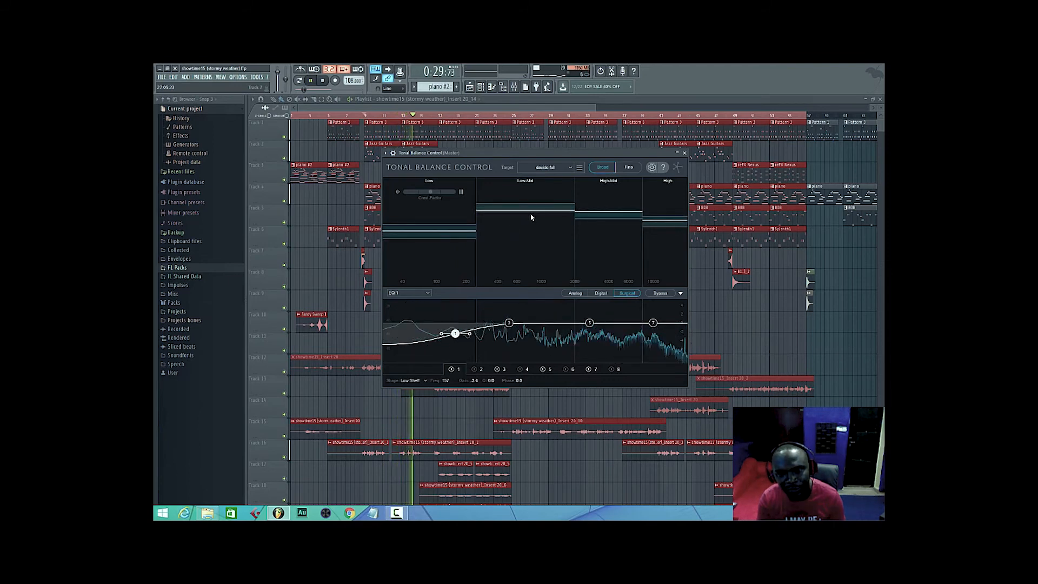
Set EQ 1's band 3 to about 552 Hz with a gain of about 2.5 dB and a Q of about 1.45.
left_click(509, 323)
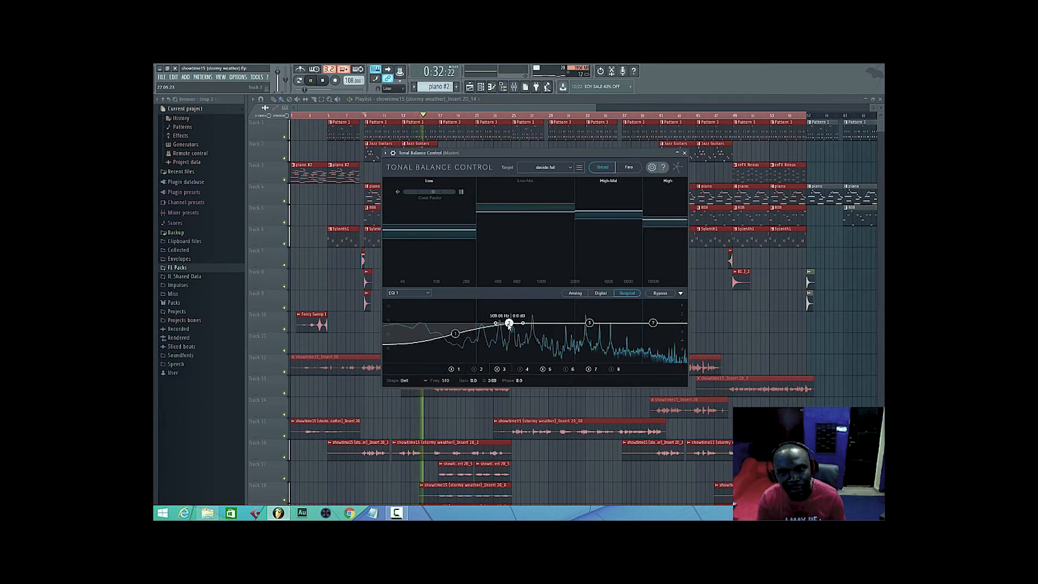
left_click(515, 88)
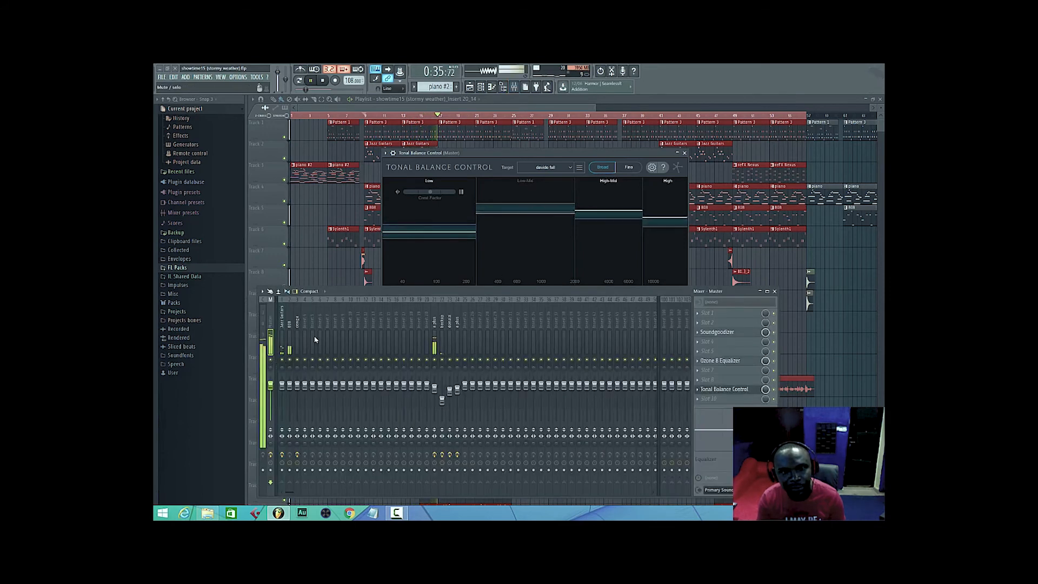
left_click(524, 88)
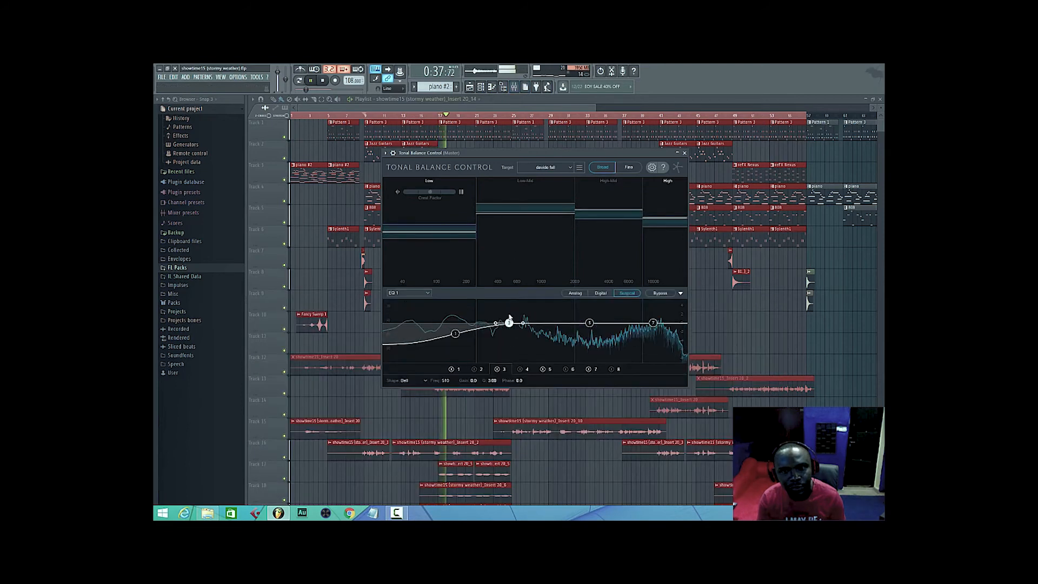
mouse_move(501, 327)
left_mouse_down()
mouse_move(494, 313)
mouse_move(508, 314)
mouse_move(494, 311)
mouse_move(514, 312)
left_mouse_up()
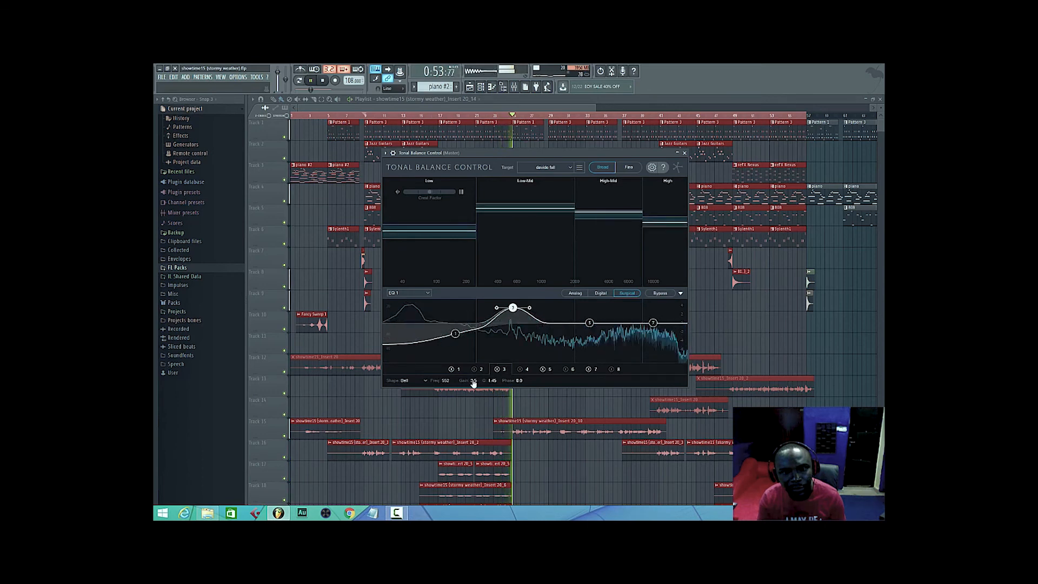
scroll(473, 384, "down", 5)
scroll(473, 385, "down", 2)
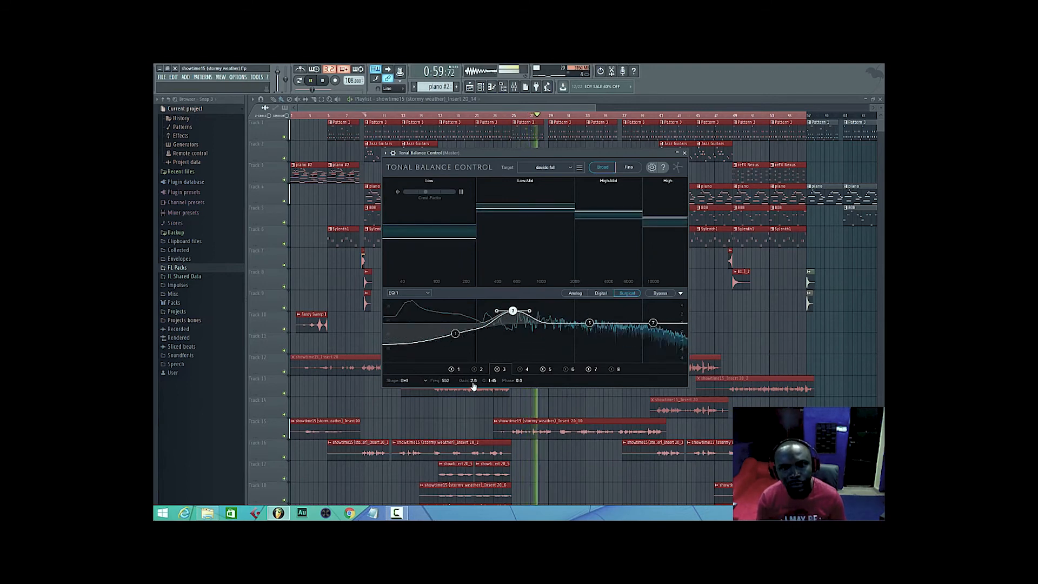
Set EQ 1's band 1 to about 160 Hz with a gain of about -1.8 dB, and replay the song while checking the mixer.
left_click(456, 334)
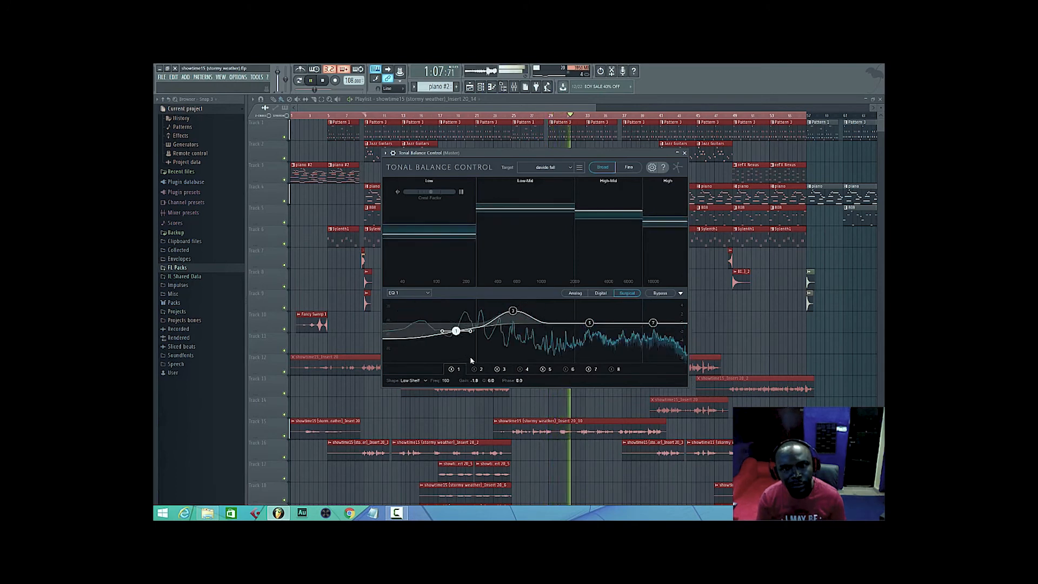
left_click(514, 87)
key("space")
key("space")
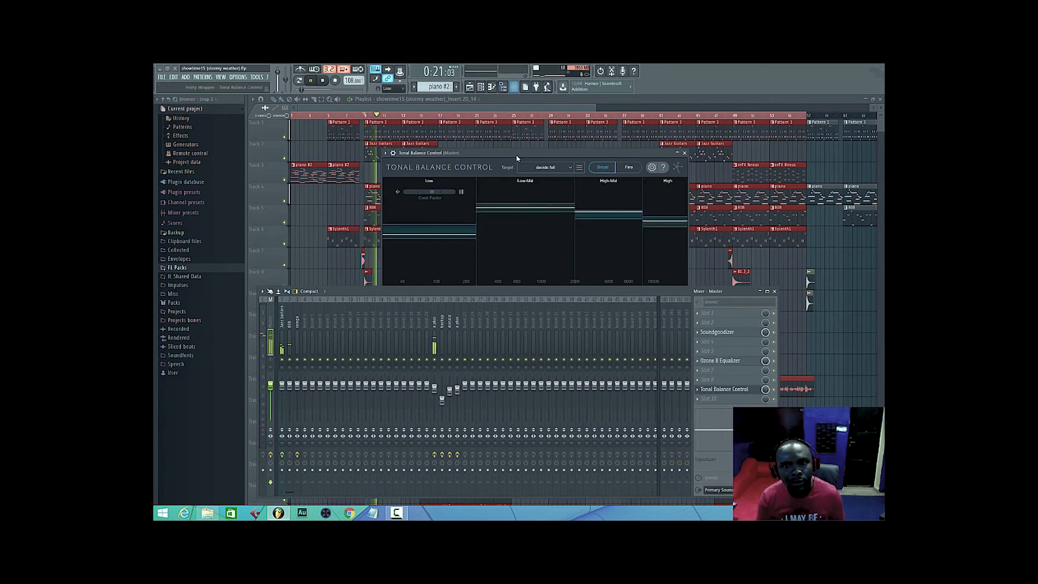
left_click(513, 96)
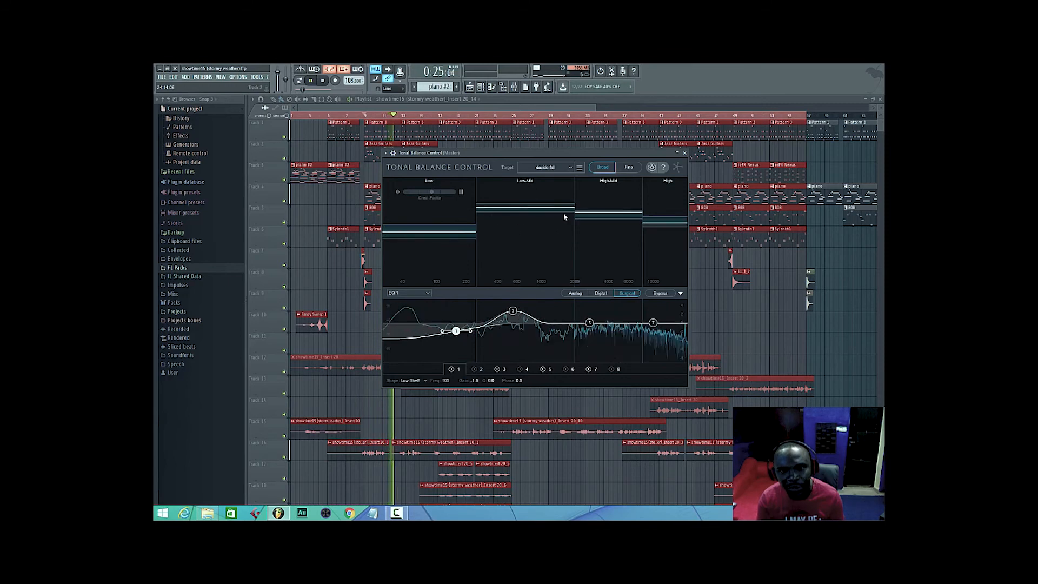
Switch Tonal Balance Control to the Fine view and set band 5 to about 7.9 kHz with a gain of about -2.3 dB.
left_click(514, 311)
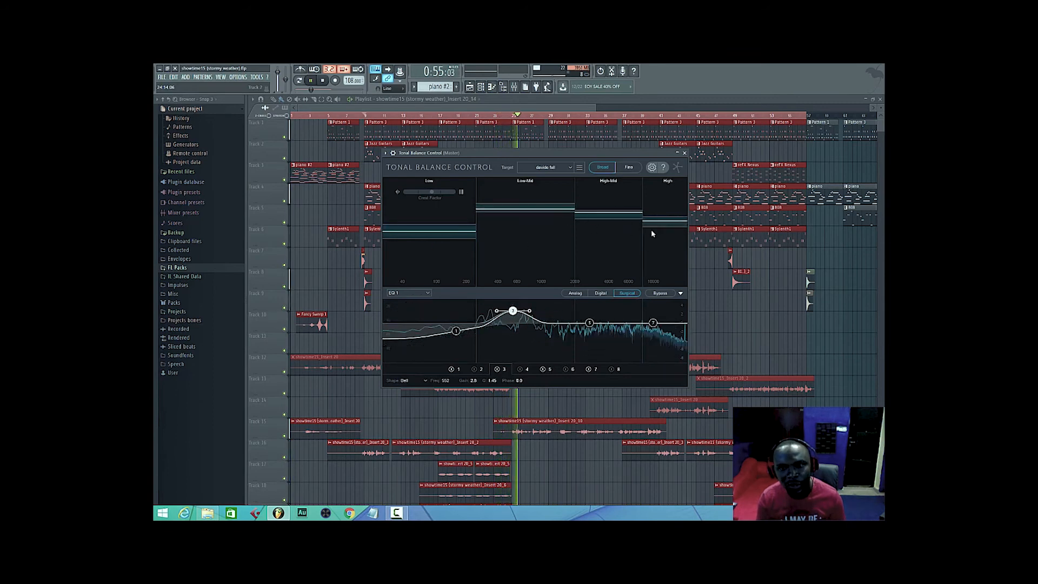
left_click(627, 168)
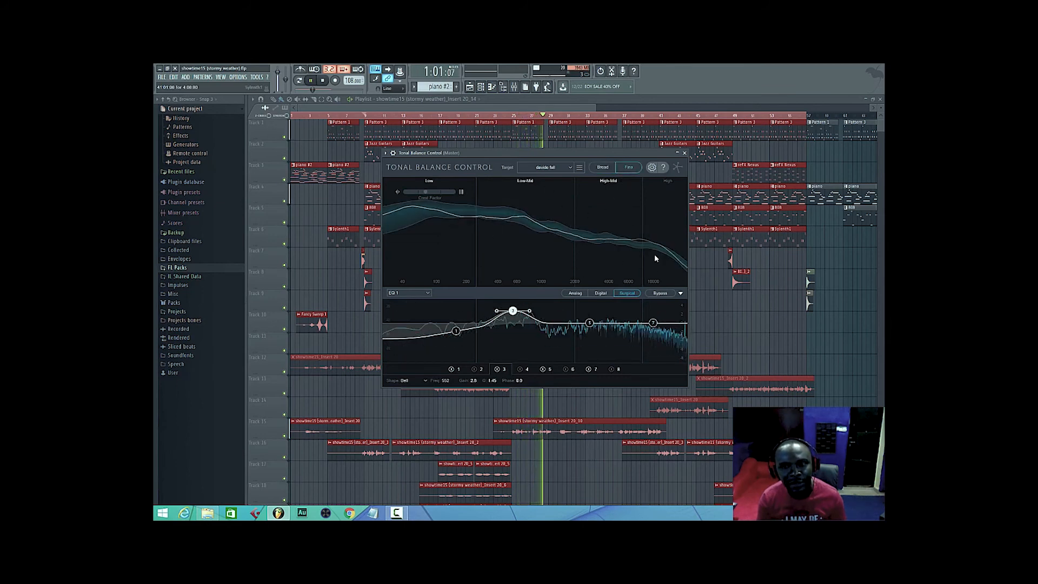
left_click(515, 92)
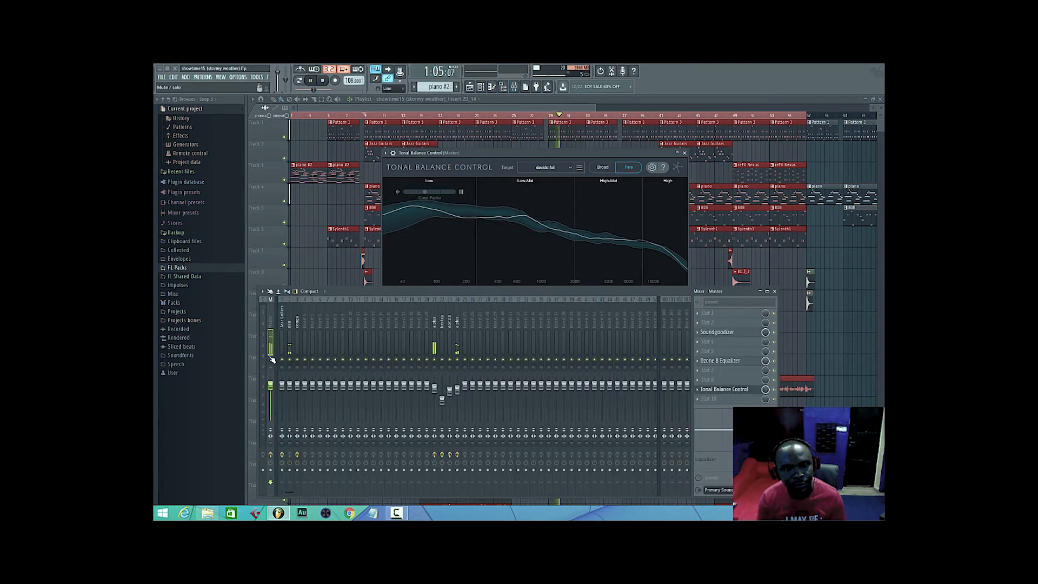
left_click(515, 90)
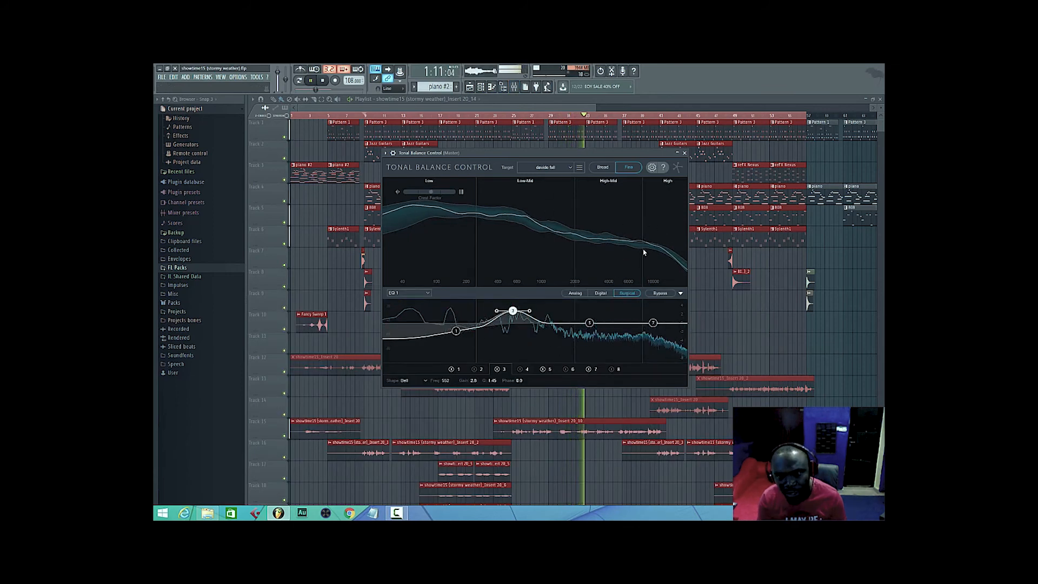
left_click_drag(590, 323, 639, 335)
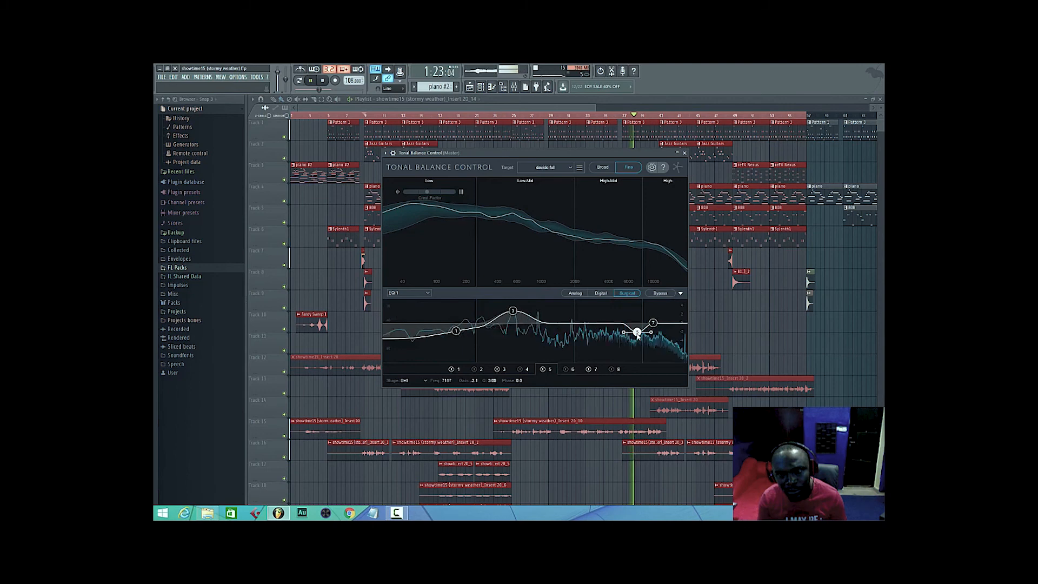
scroll(637, 334, "down", 3)
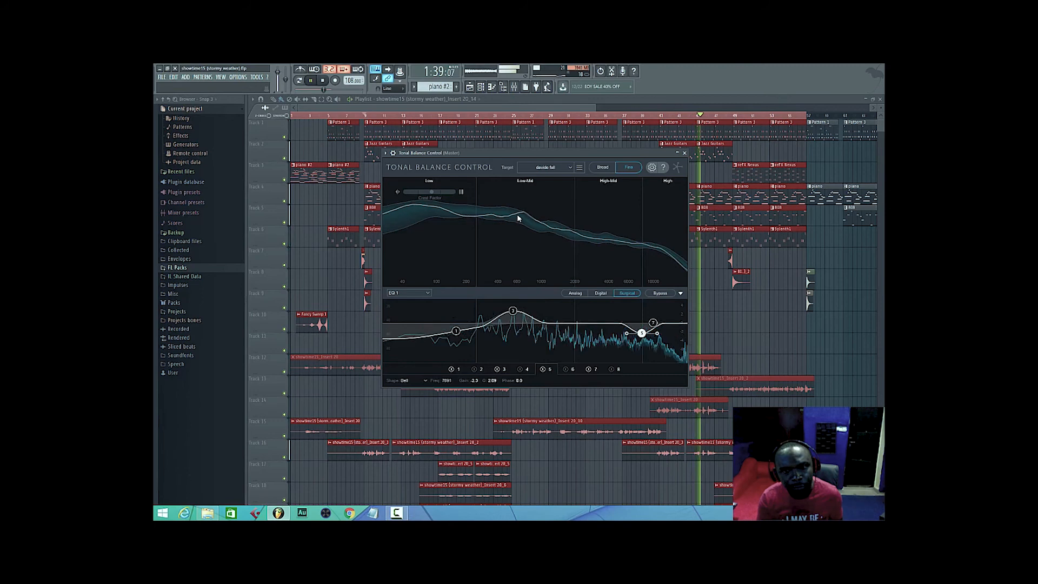
Lower EQ 1's band 3 frequency to about 430 Hz, keeping its gain at about 2.5 dB.
left_click(513, 313)
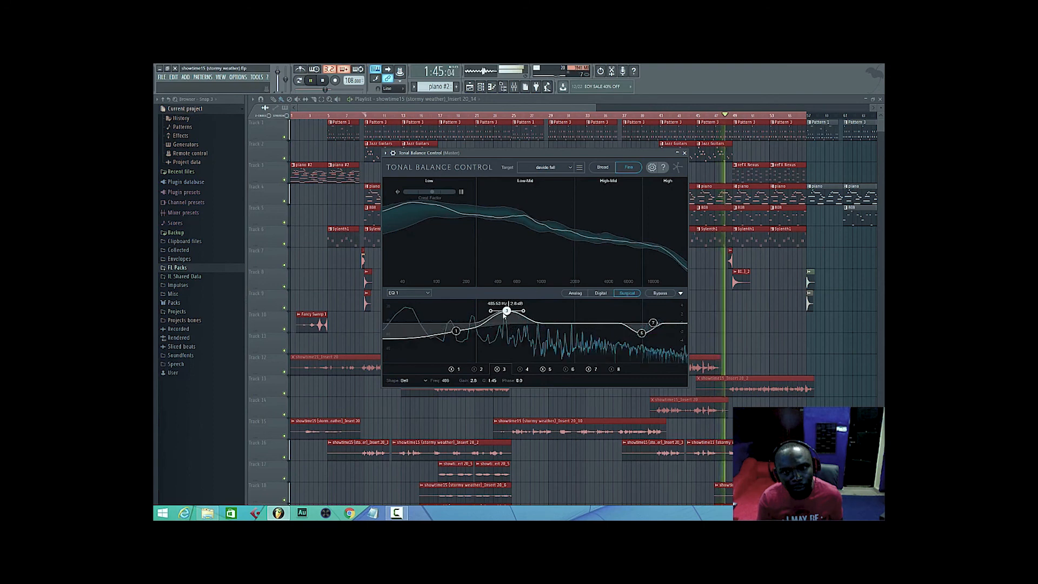
left_click_drag(504, 313, 505, 313)
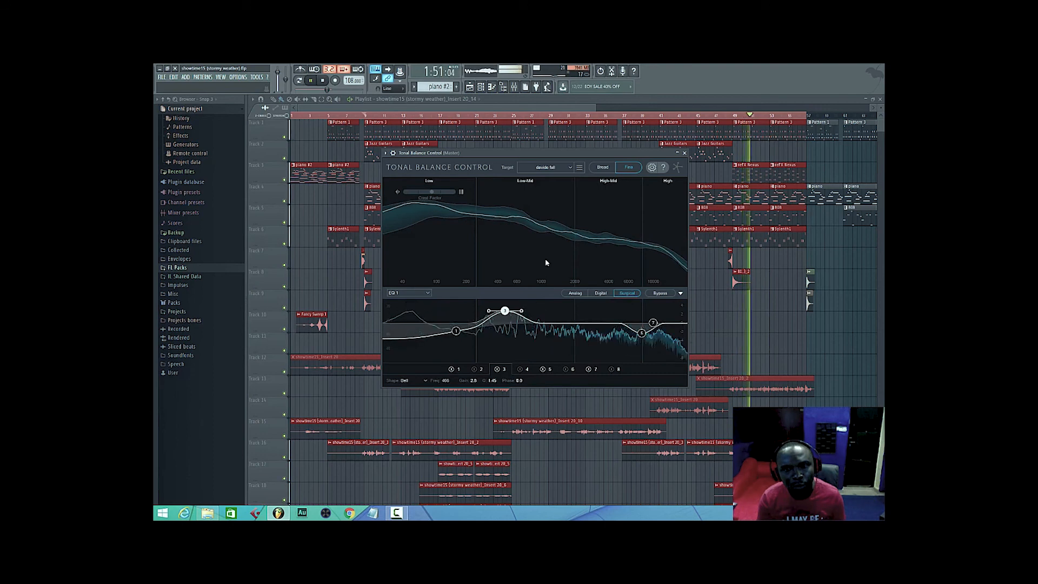
left_click(515, 87)
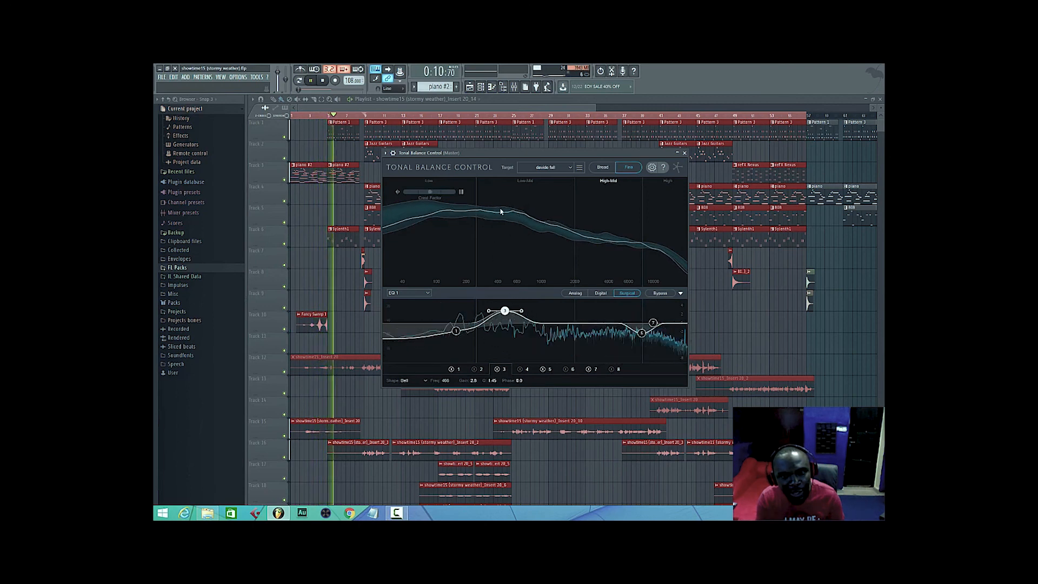
left_click_drag(505, 311, 501, 311)
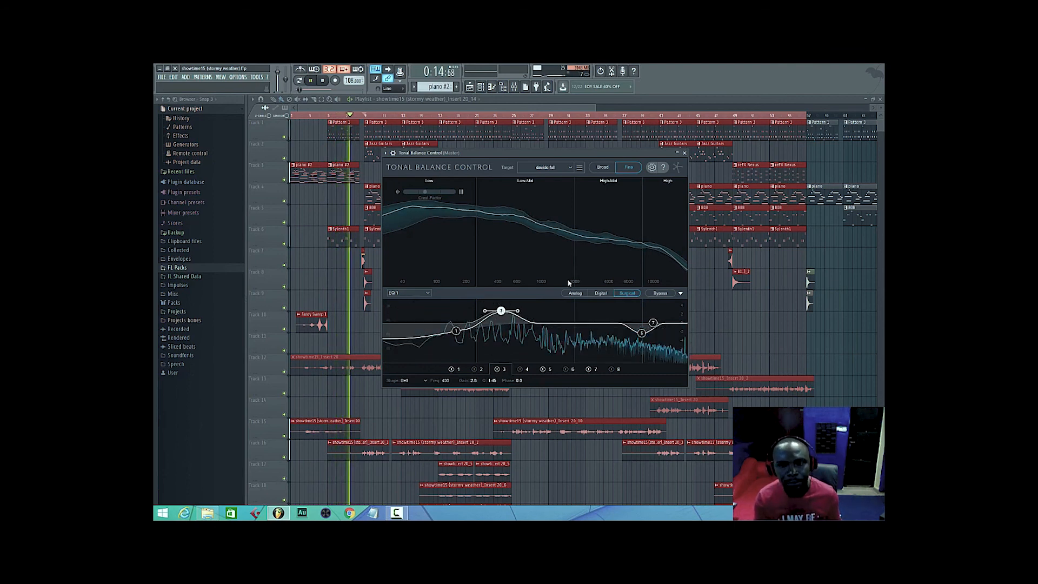
Return Tonal Balance Control to the Broad view, stop playback, and close the plugin and the mixer.
left_click(602, 168)
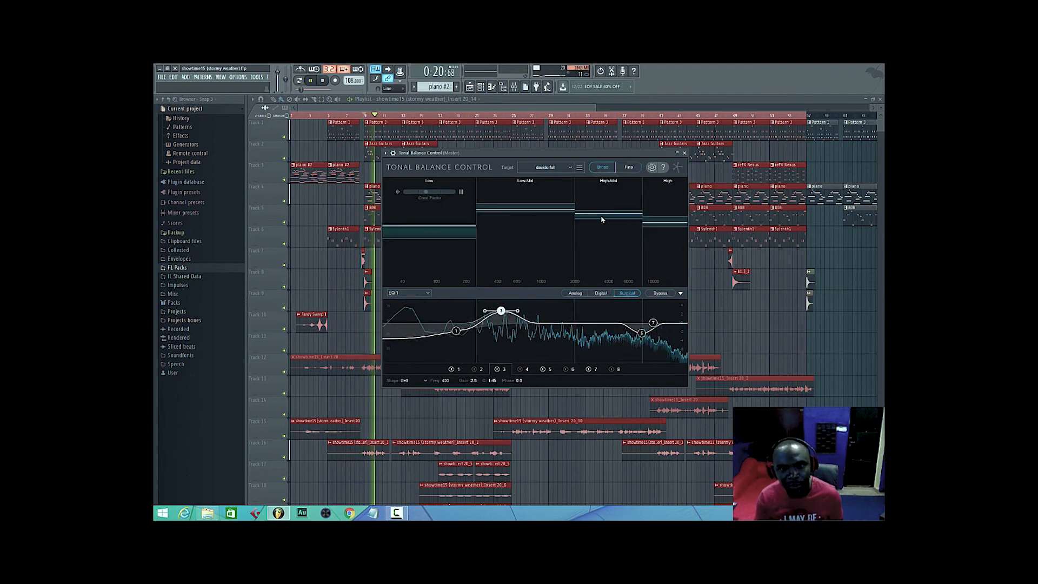
left_click(514, 90)
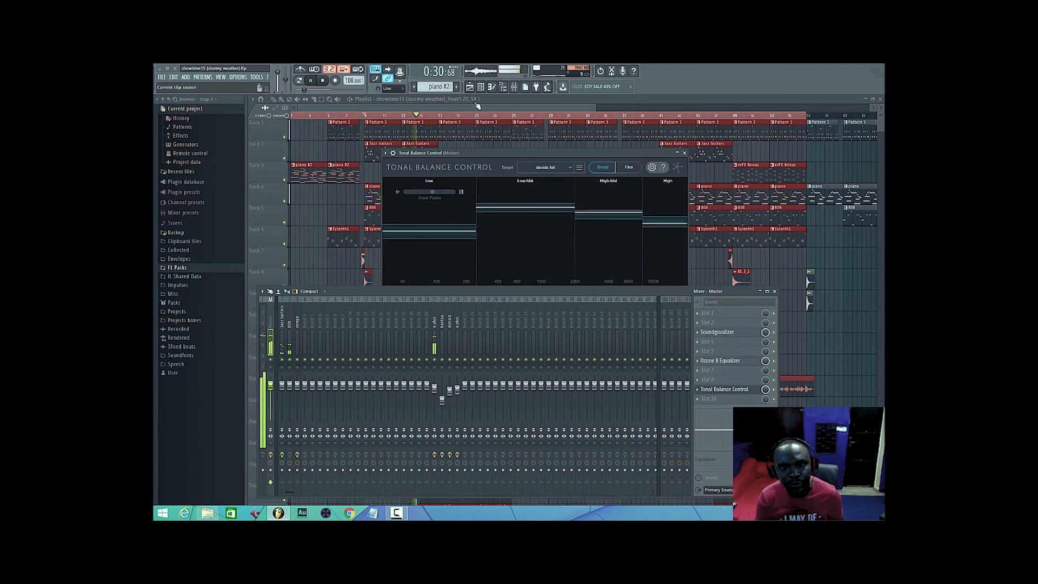
key("space")
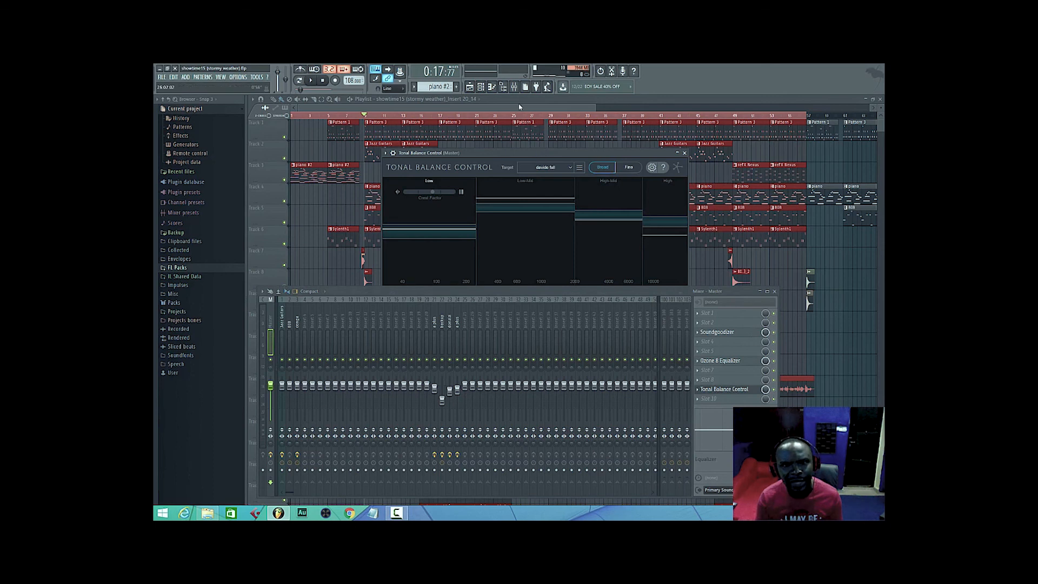
left_click(513, 87)
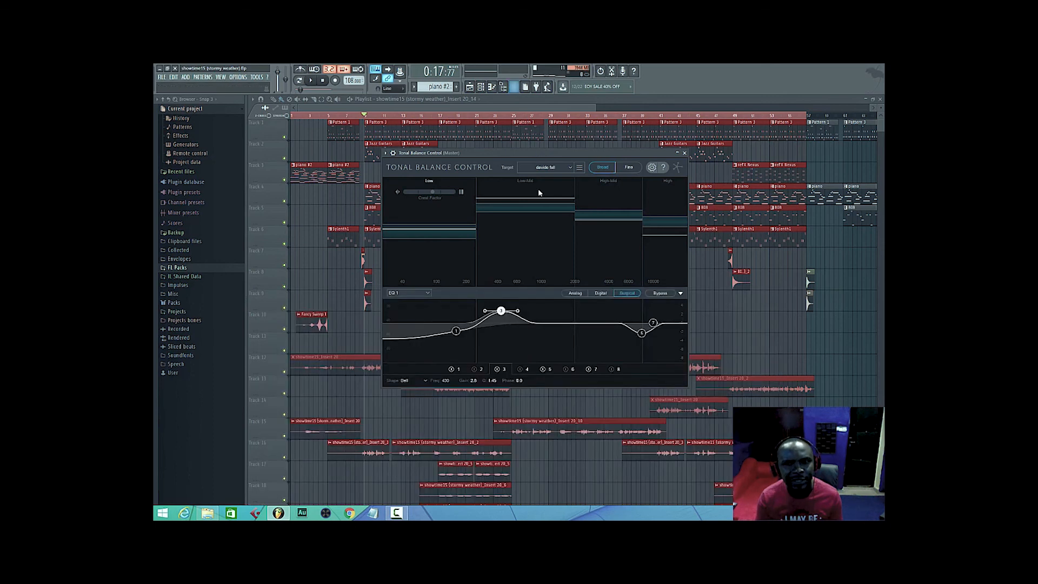
left_click(684, 153)
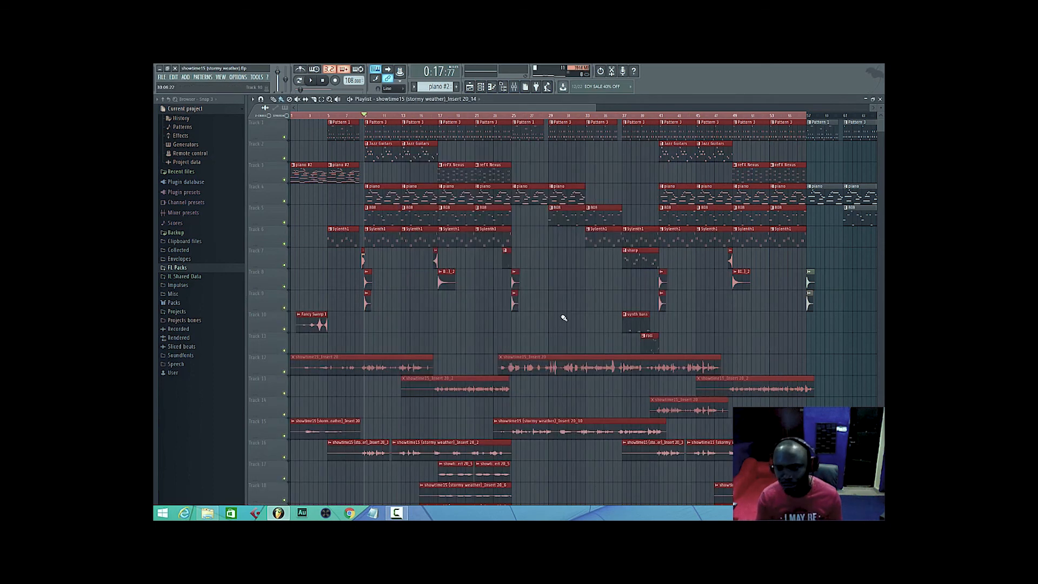